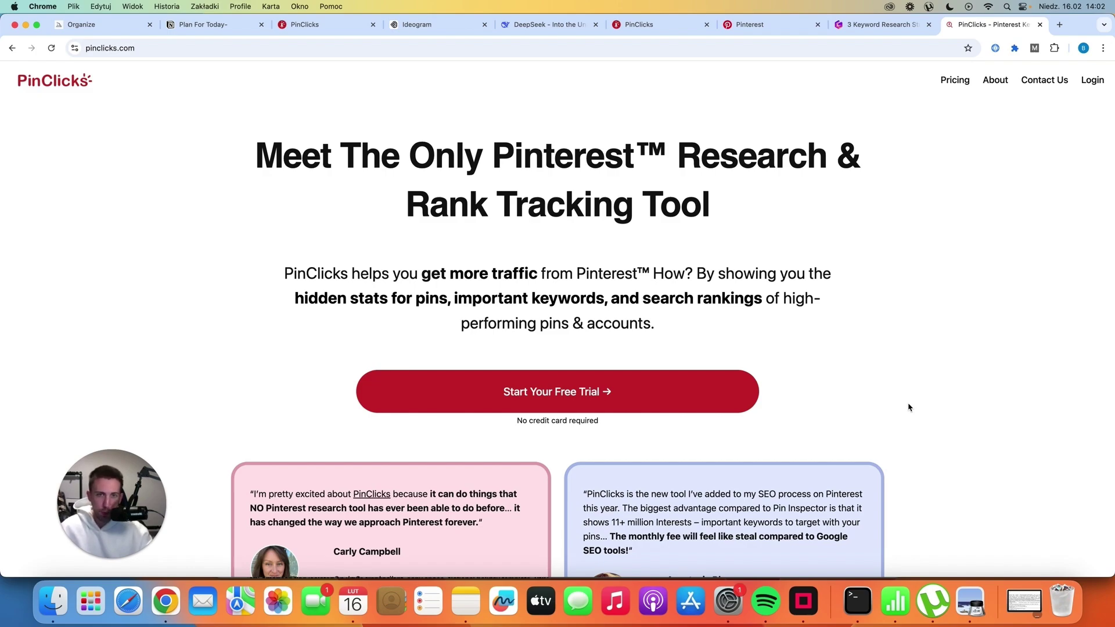
Scroll through the PinClicks page to look over the top interest keywords such as nails.
scroll(983, 357, "down", 20)
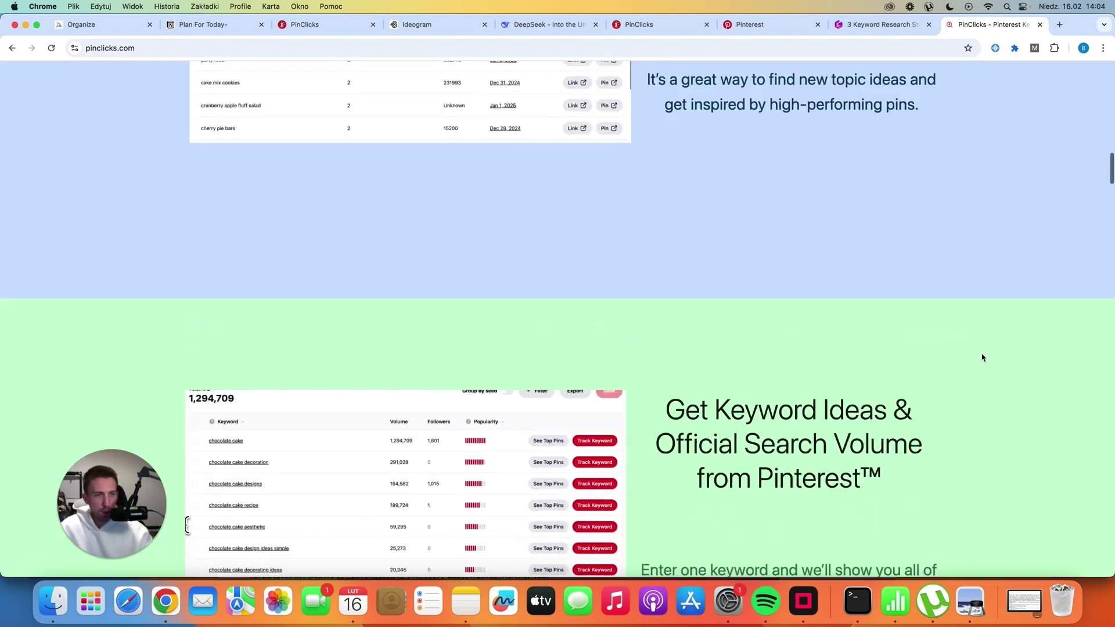
scroll(983, 357, "down", 20)
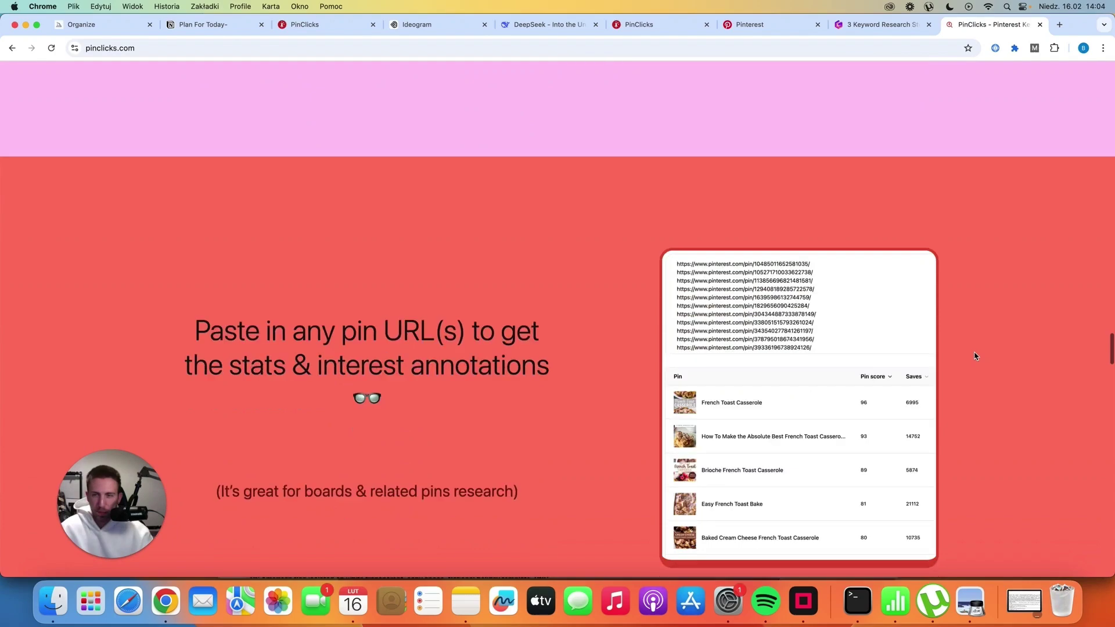
scroll(975, 356, "down", 20)
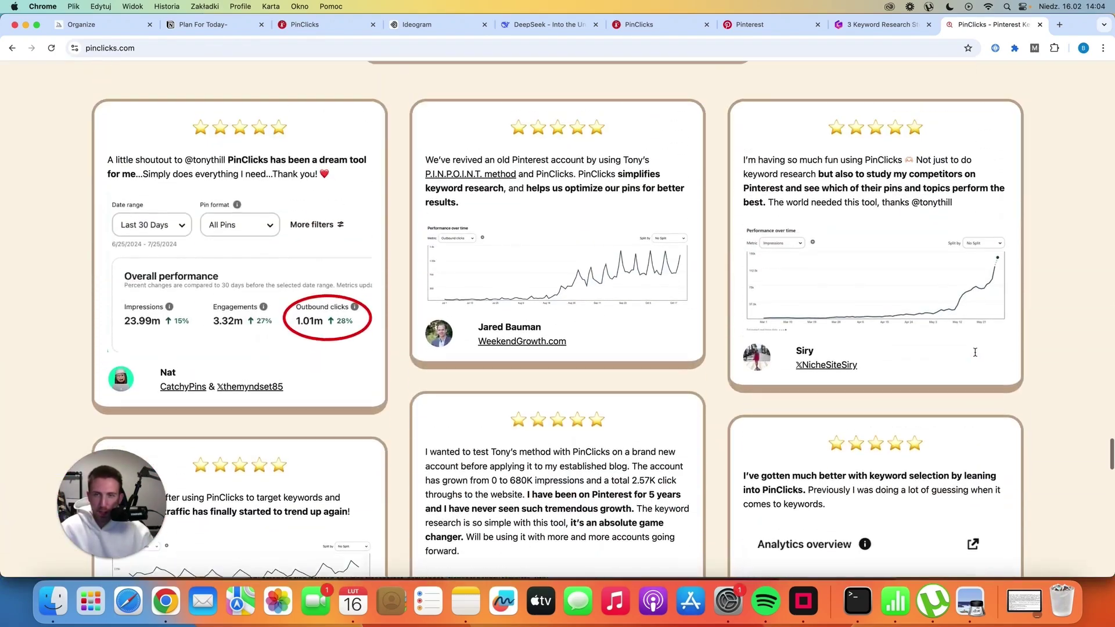
scroll(975, 352, "up", 2)
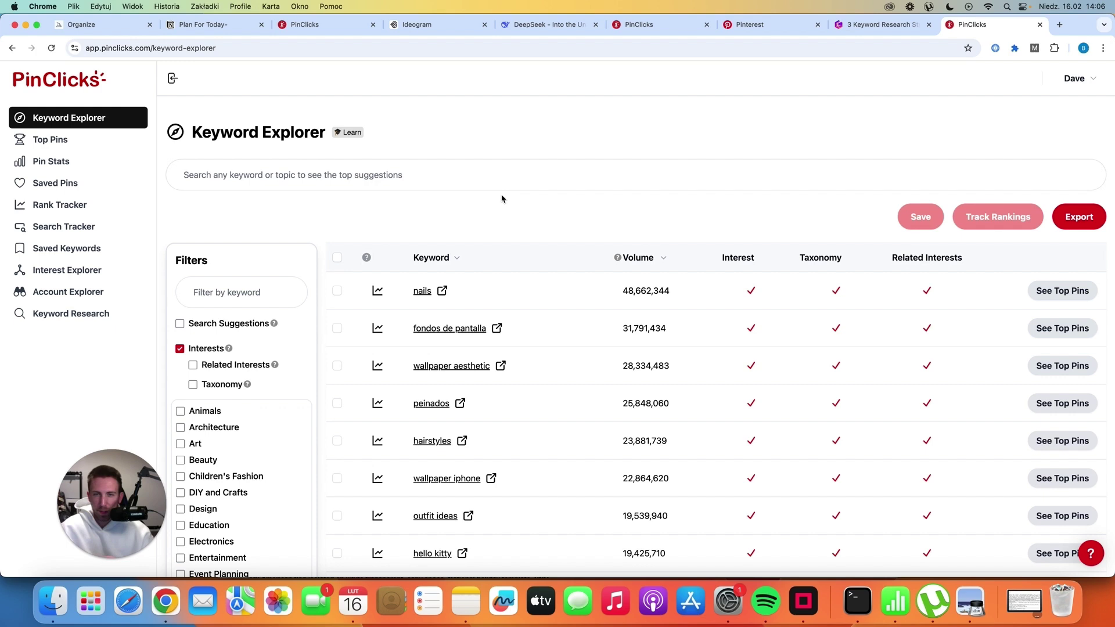
Search Keyword Explorer for 'beef recipes'.
scroll(505, 203, "down", 2)
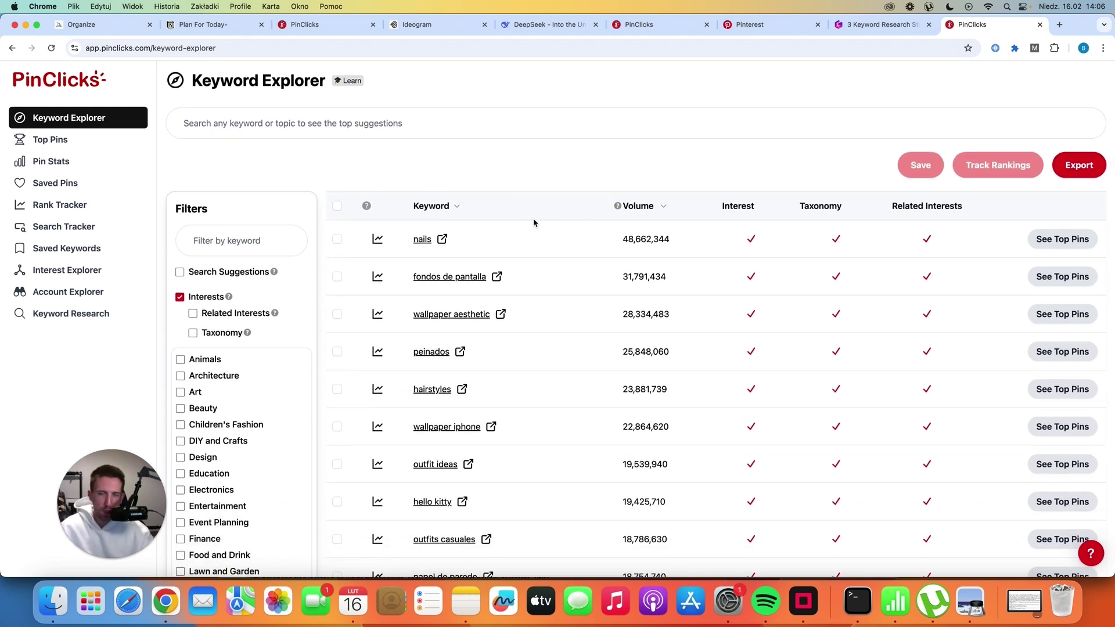
scroll(537, 226, "down", 5)
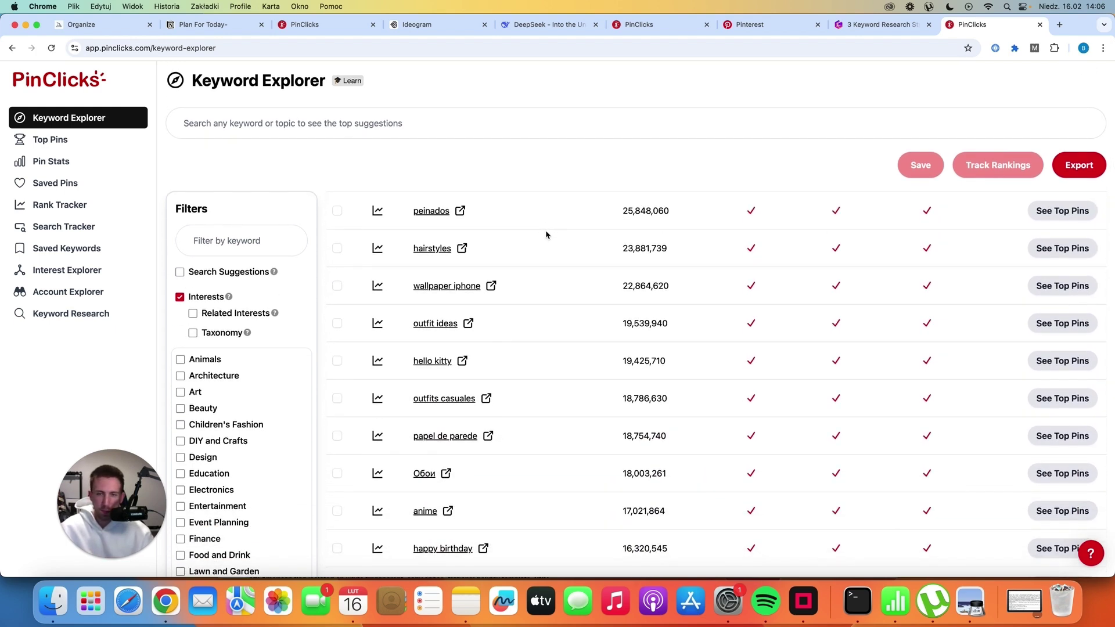
scroll(419, 218, "up", 7)
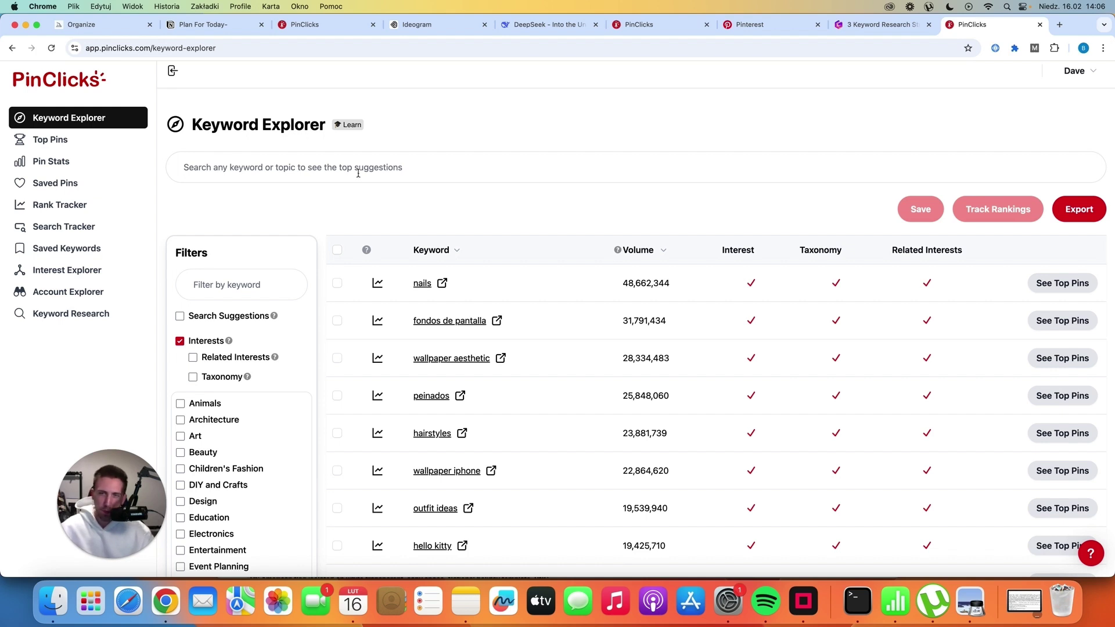
left_click(431, 167)
type("beef recipes")
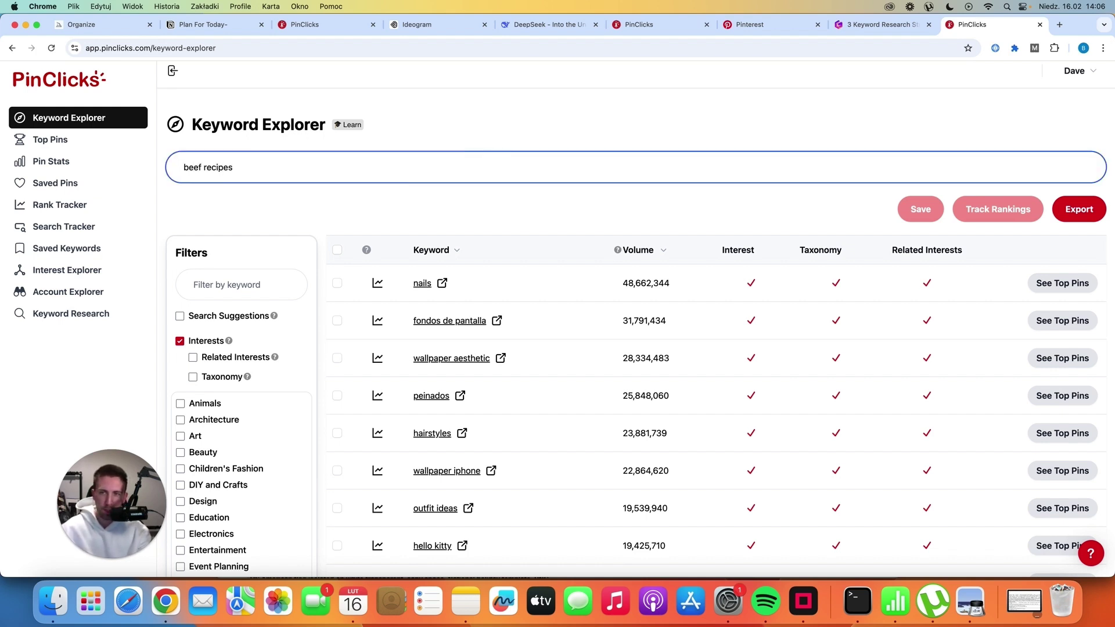
key("Return")
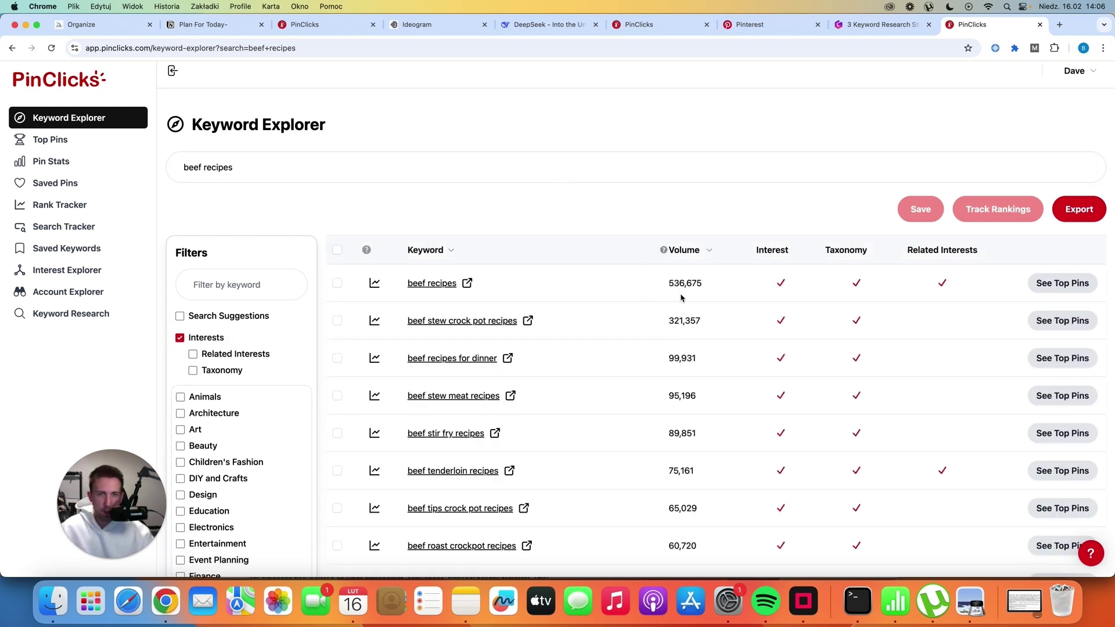
Scroll through the beef recipes keyword ideas and their search volumes.
scroll(634, 298, "down", 5)
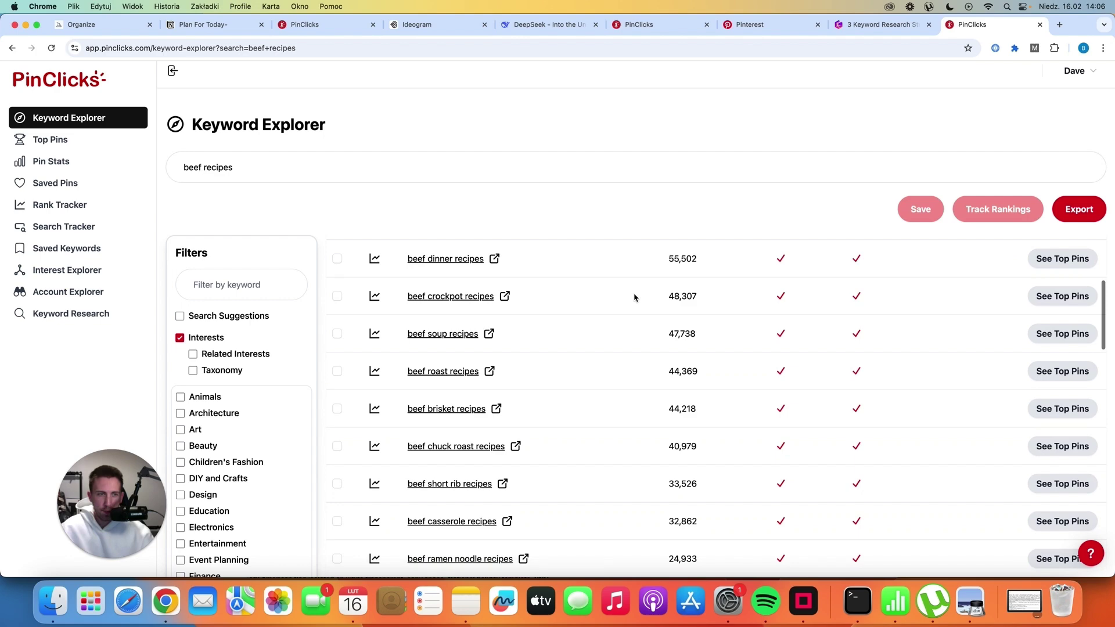
scroll(634, 297, "down", 20)
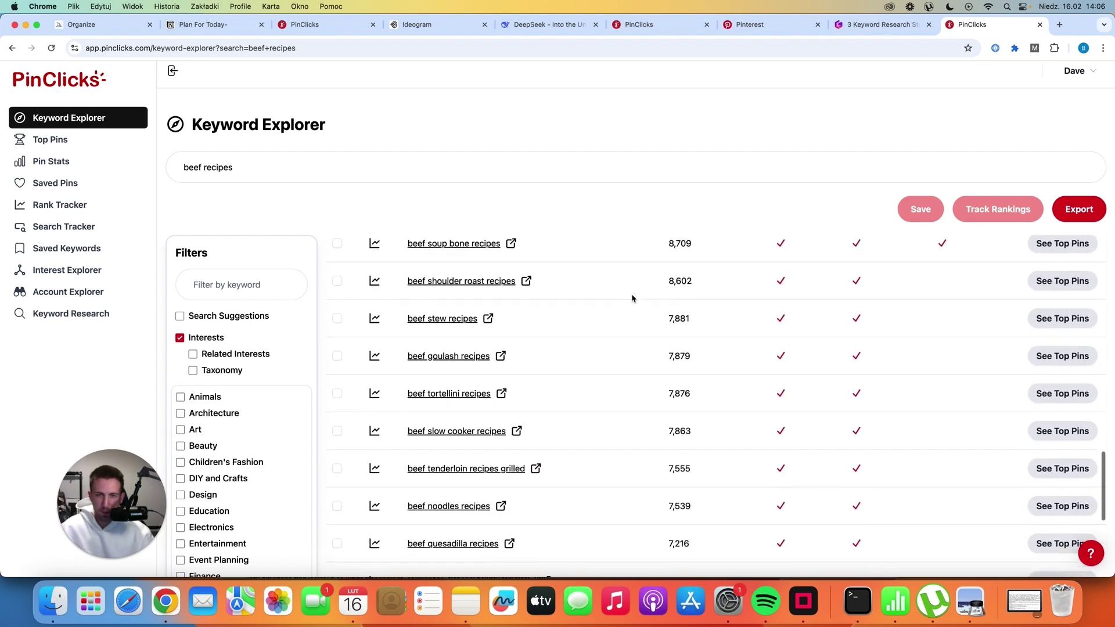
scroll(633, 299, "down", 20)
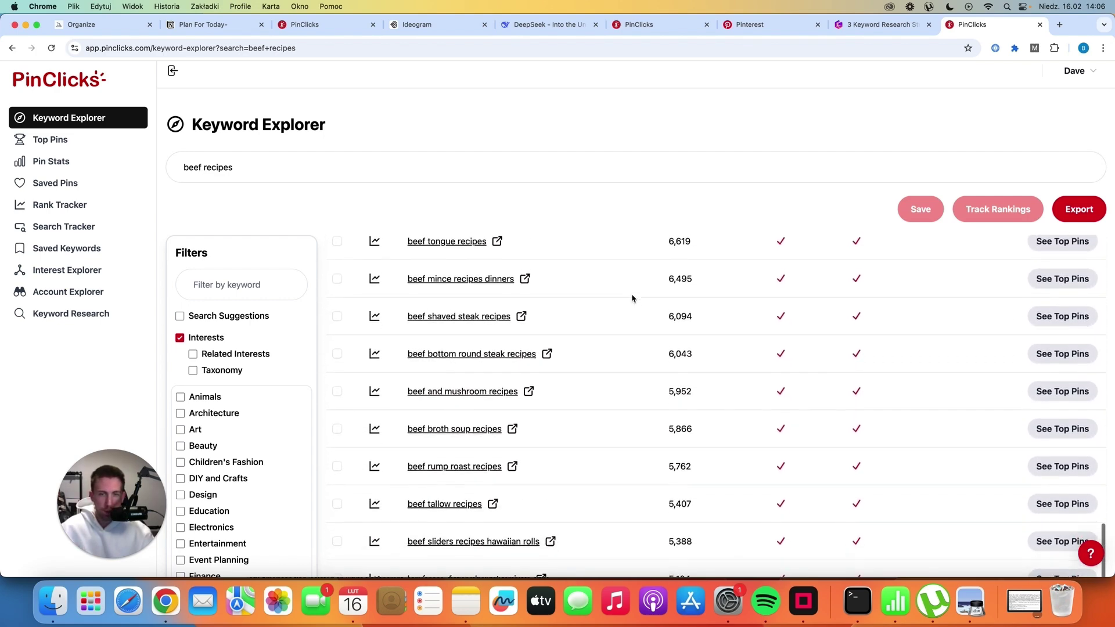
scroll(633, 298, "down", 15)
scroll(609, 219, "up", 20)
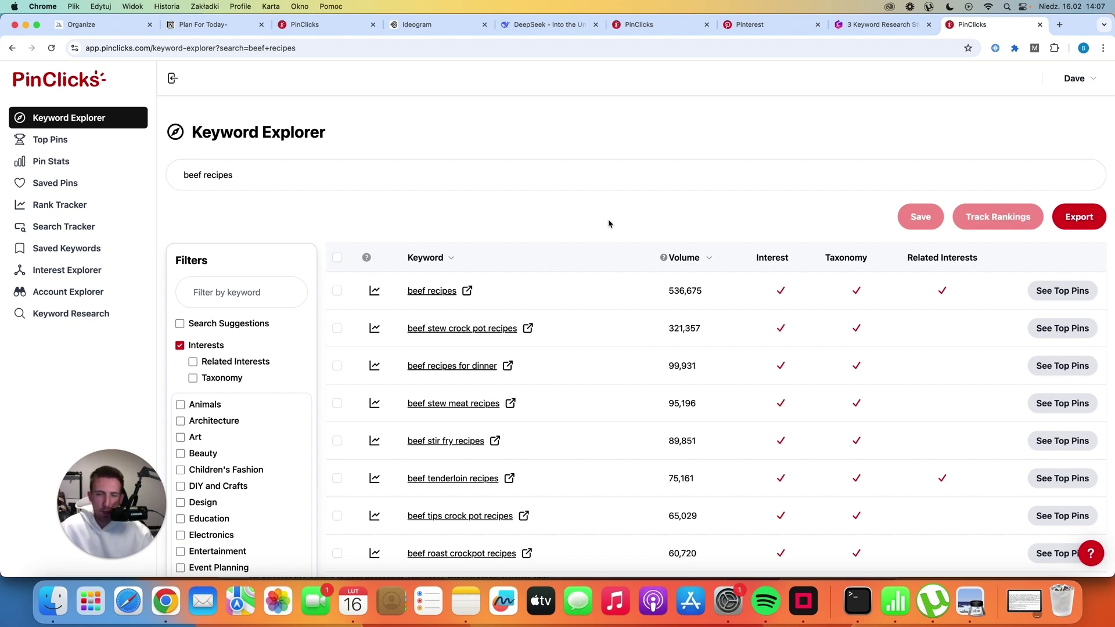
Select the full beef recipes keyword table, from beef steak recipes up to the top row.
scroll(608, 220, "down", 8)
scroll(623, 225, "down", 1)
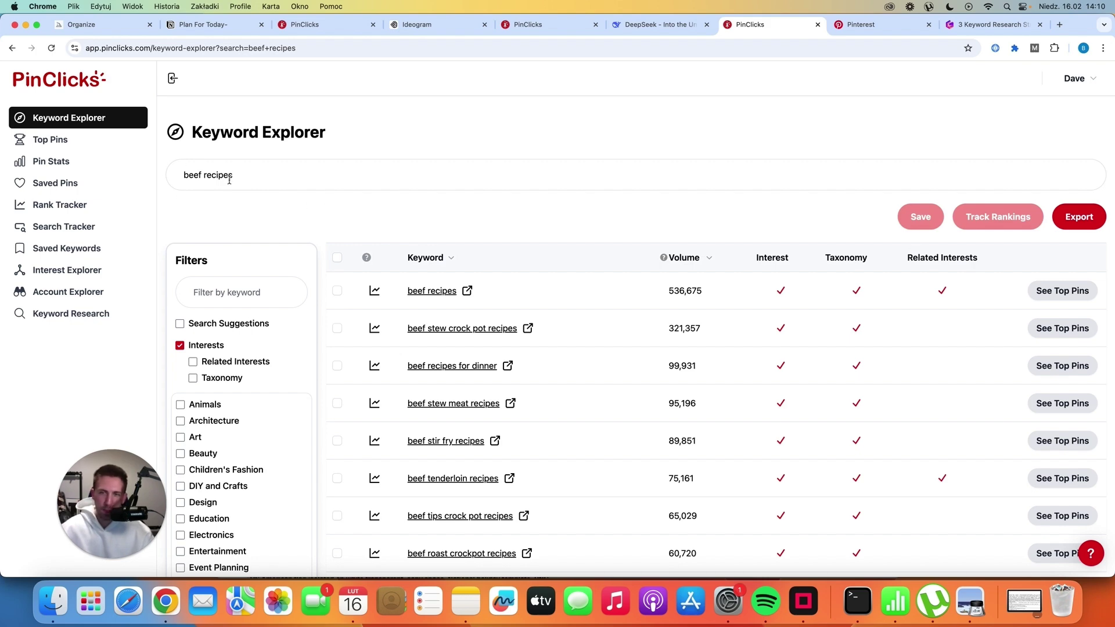
scroll(523, 258, "down", 10)
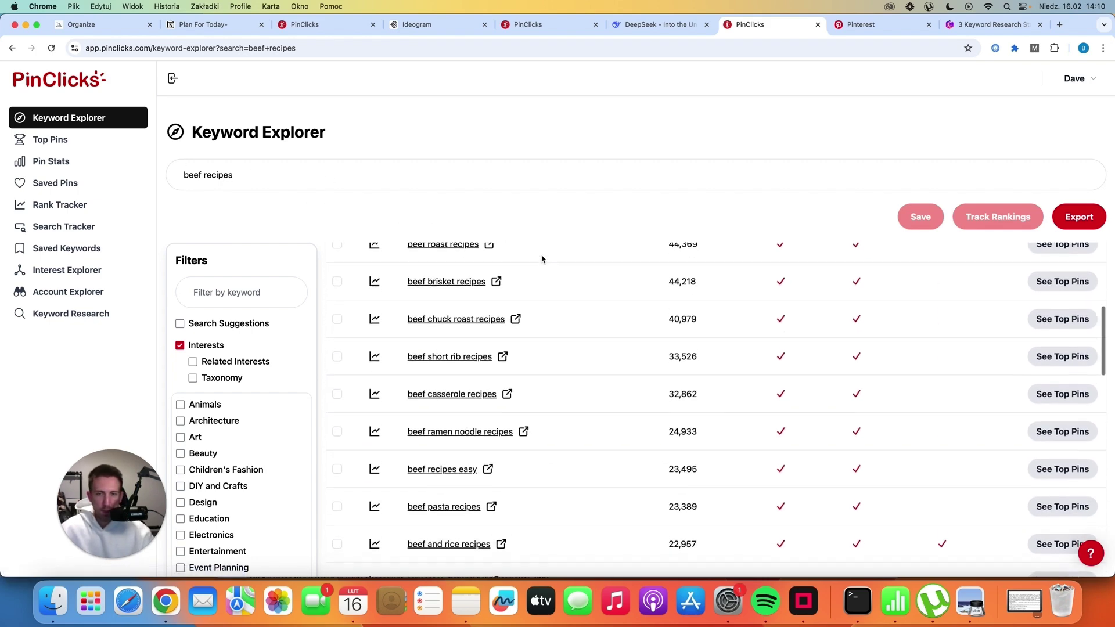
left_click_drag(550, 455, 406, 293)
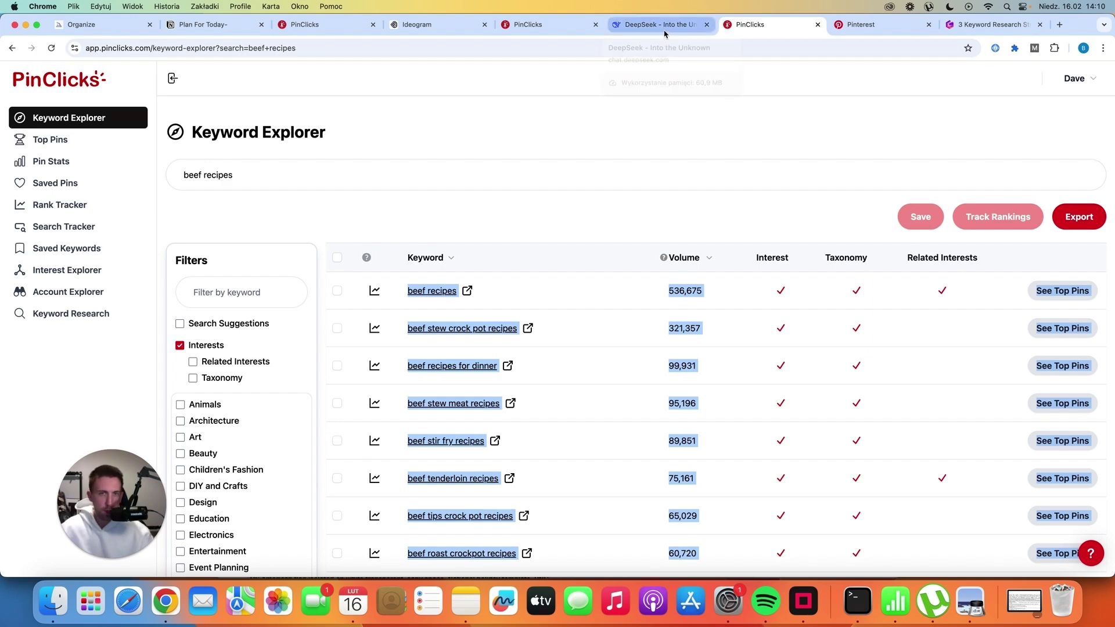
In DeepSeek, paste the beef recipes keyword data under the board-ideas prompt and send it.
left_click(629, 25)
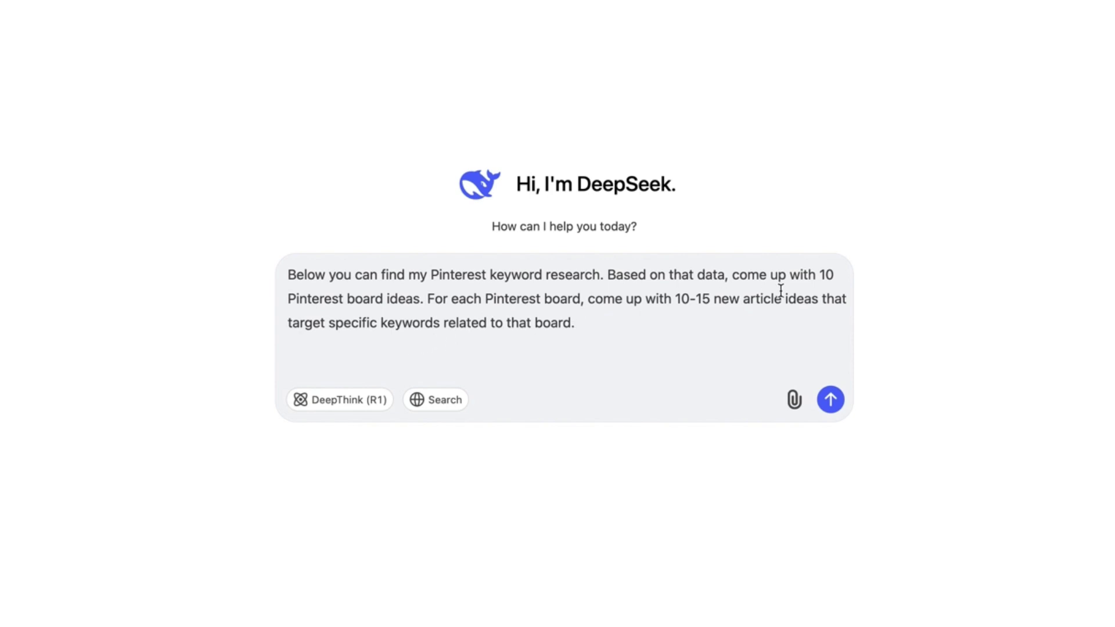
key("ctrl+v")
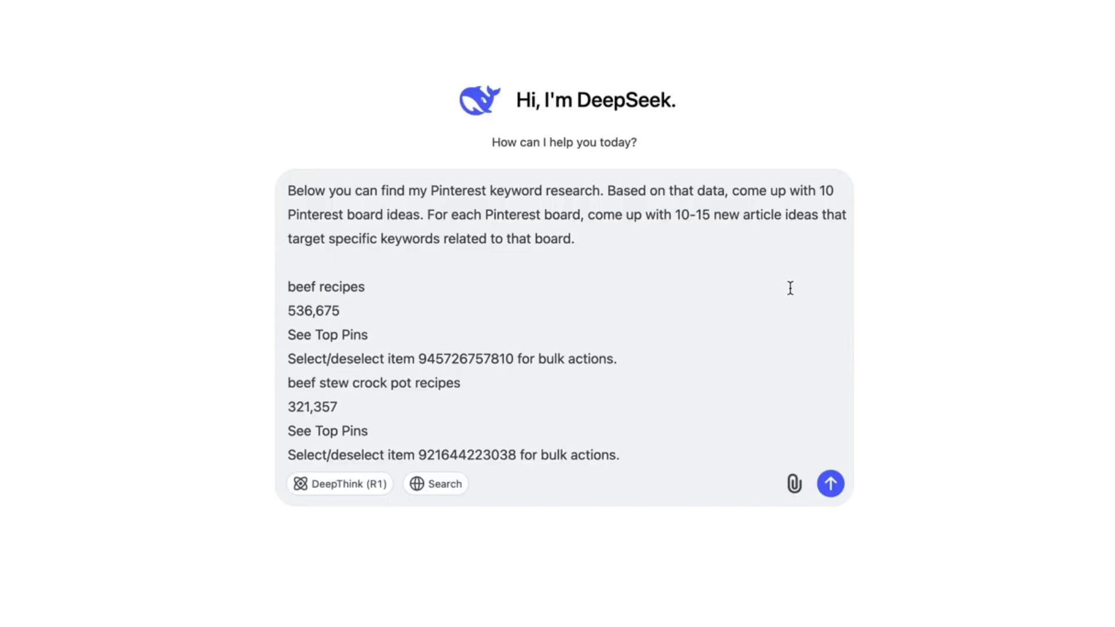
key("Return")
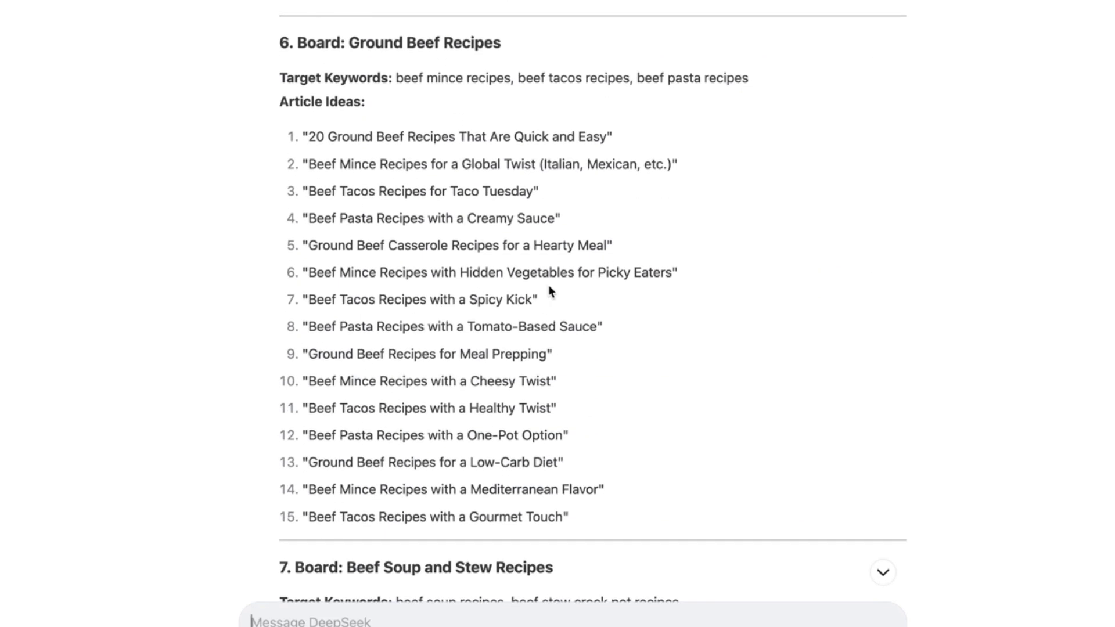
Scroll through DeepSeek's board ideas down to Board 7, Beef Soup and Stew Recipes.
scroll(623, 204, "up", 6)
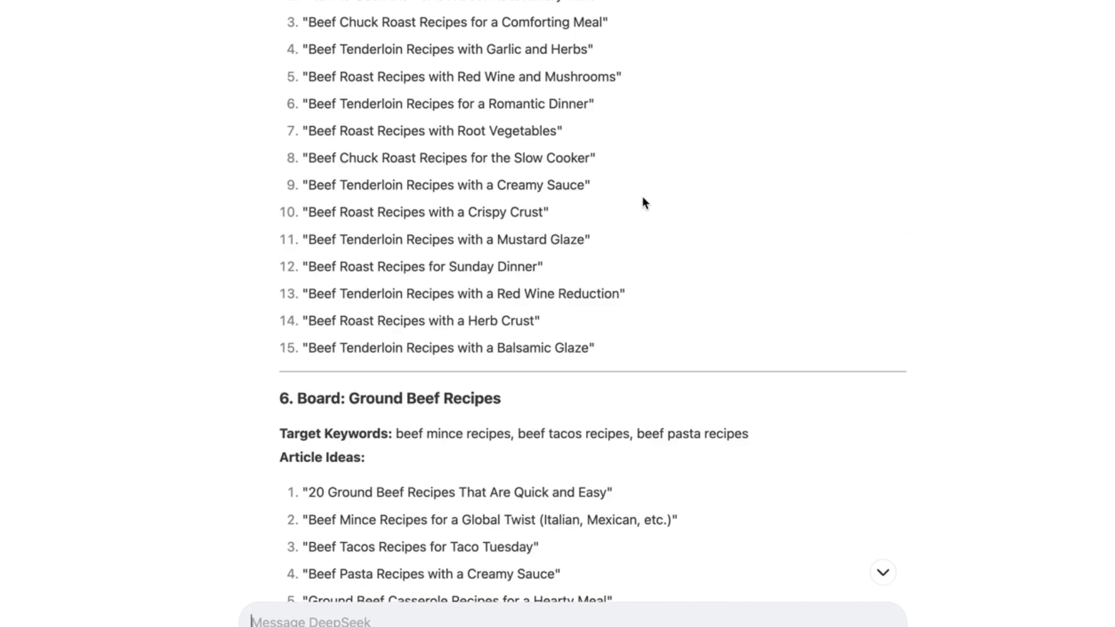
scroll(633, 221, "down", 2)
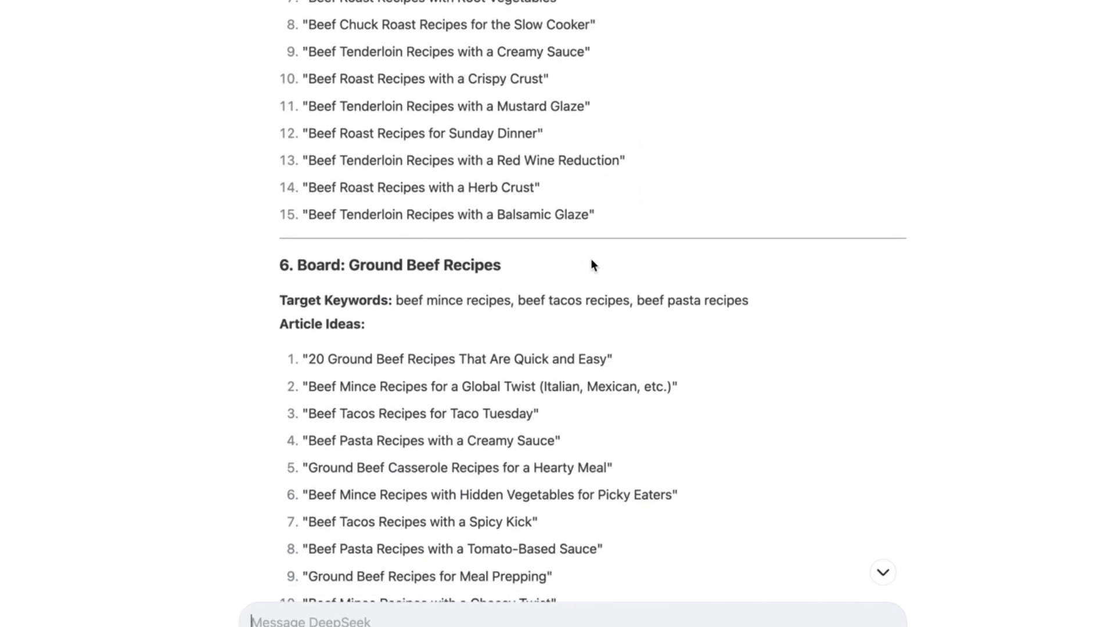
scroll(691, 309, "down", 3)
scroll(691, 309, "down", 5)
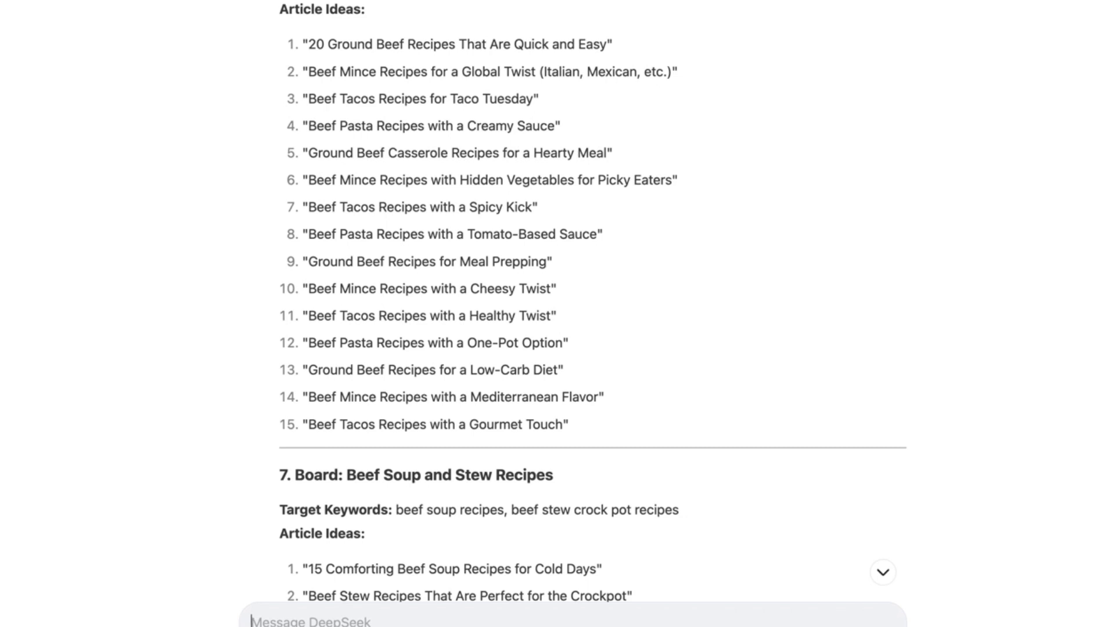
scroll(753, 224, "down", 6)
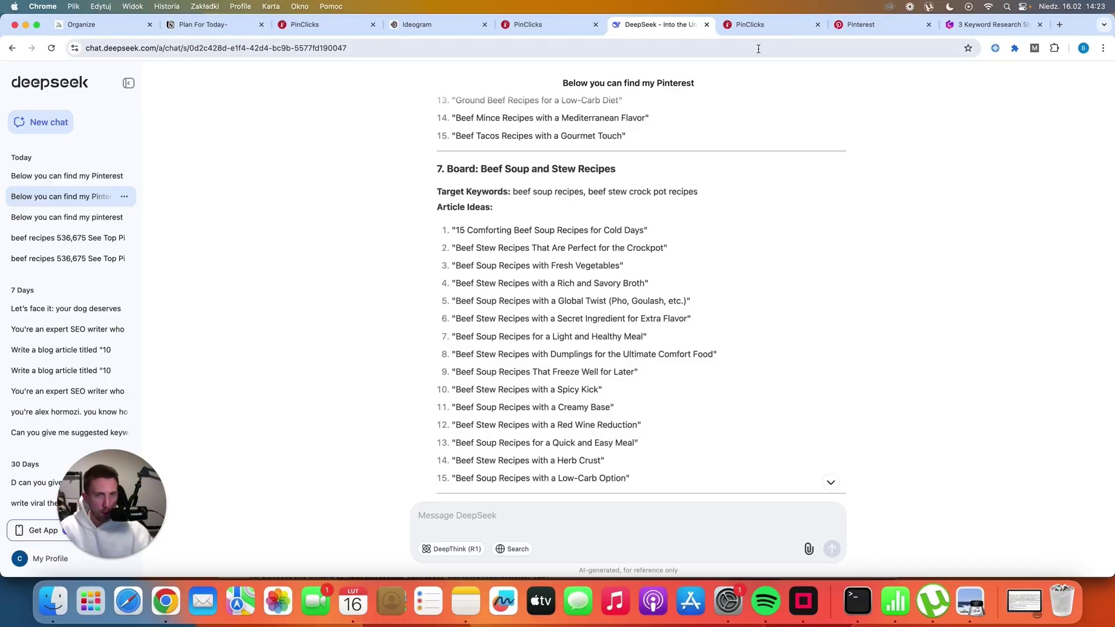
Return to PinClicks and scroll through the beef recipes keyword results.
left_click(755, 24)
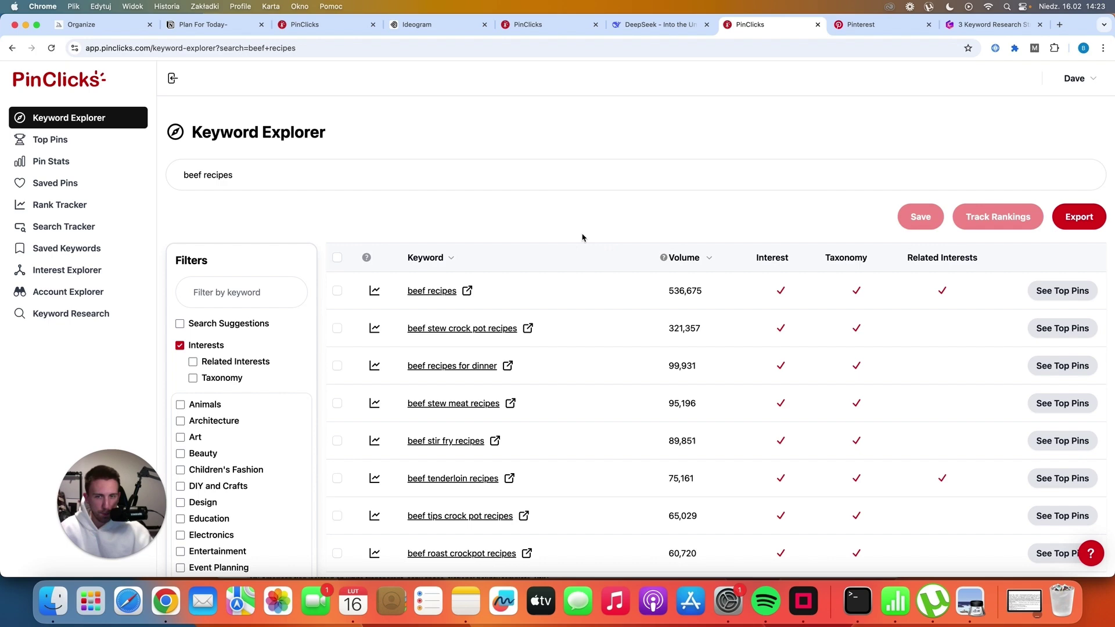
scroll(589, 289, "down", 10)
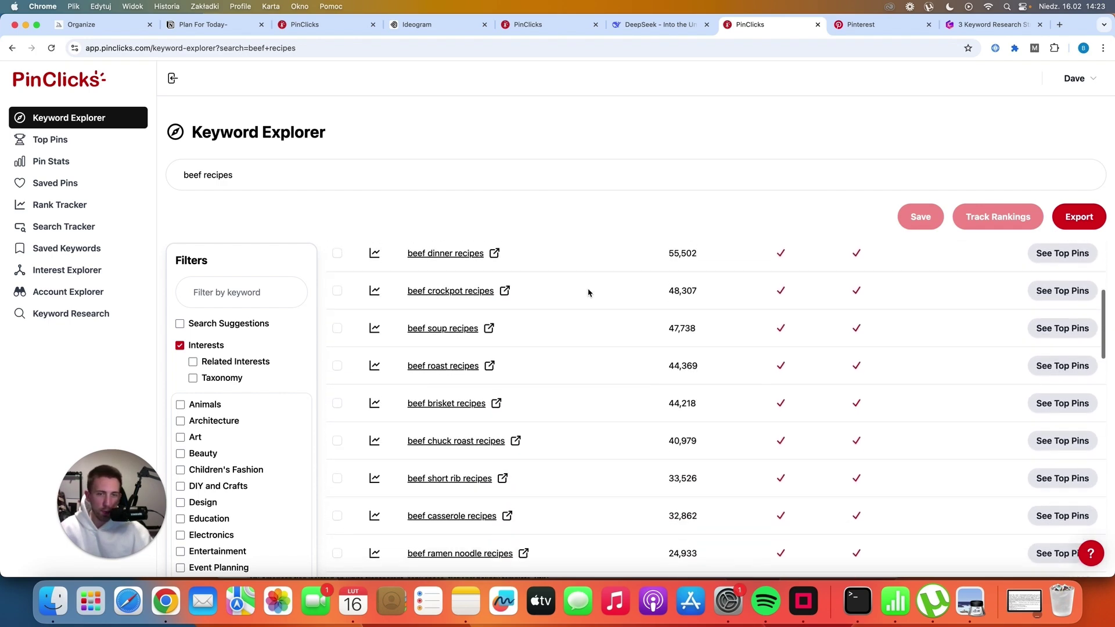
scroll(587, 293, "down", 15)
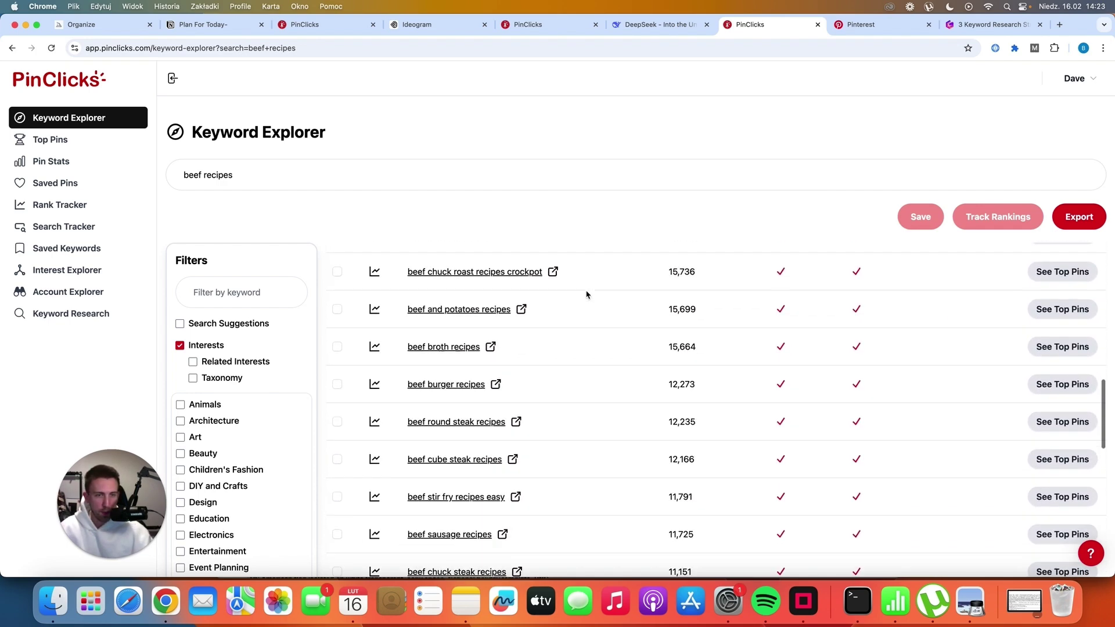
scroll(586, 294, "down", 20)
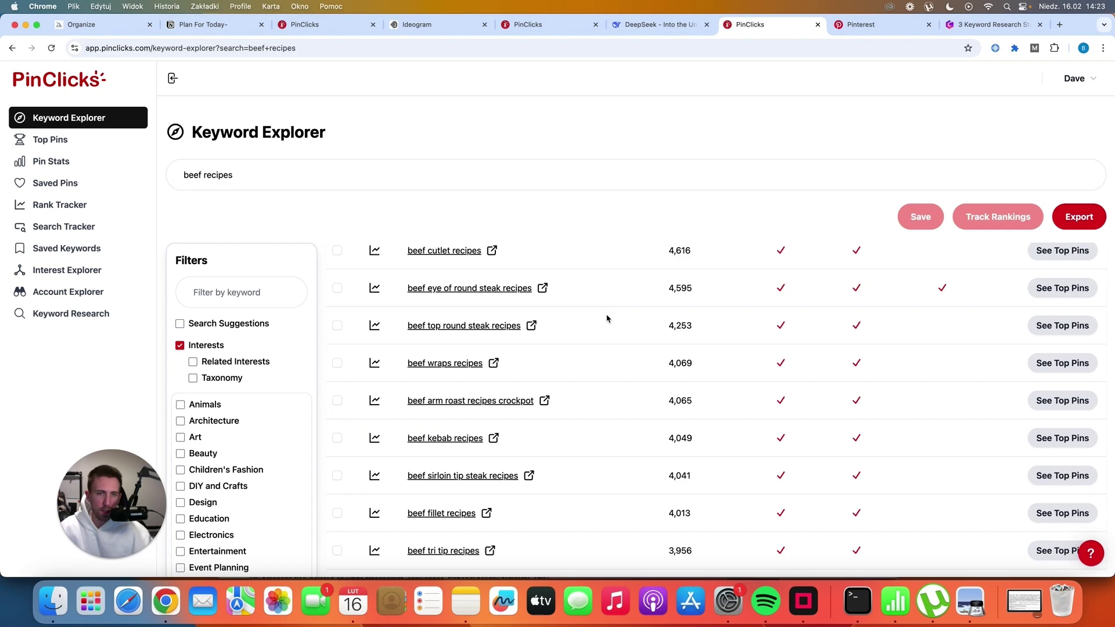
scroll(606, 320, "down", 5)
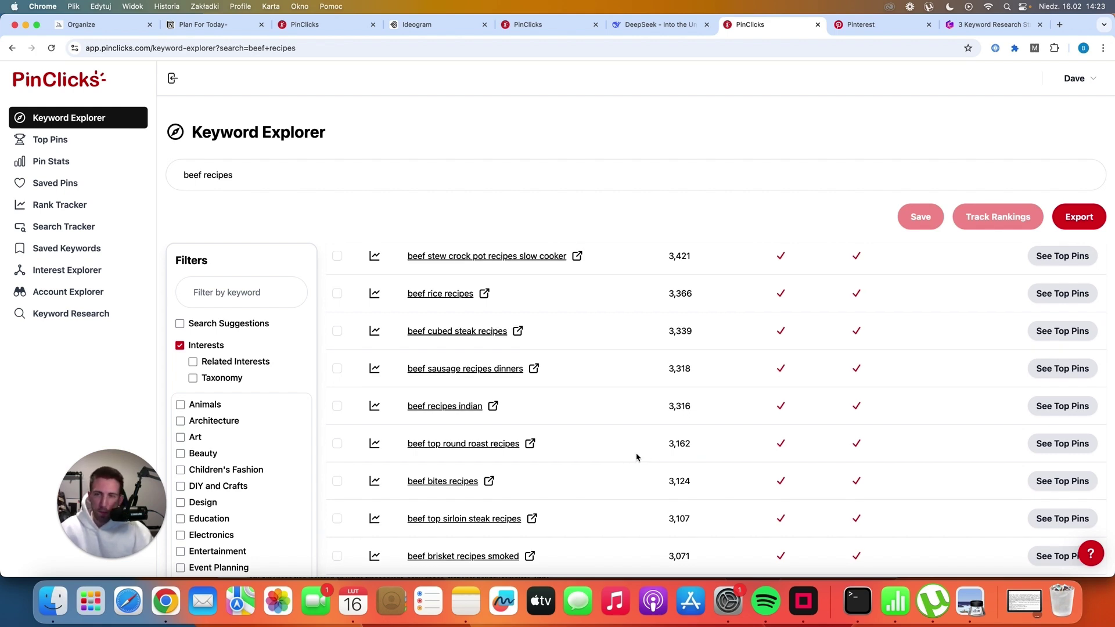
scroll(636, 456, "up", 2)
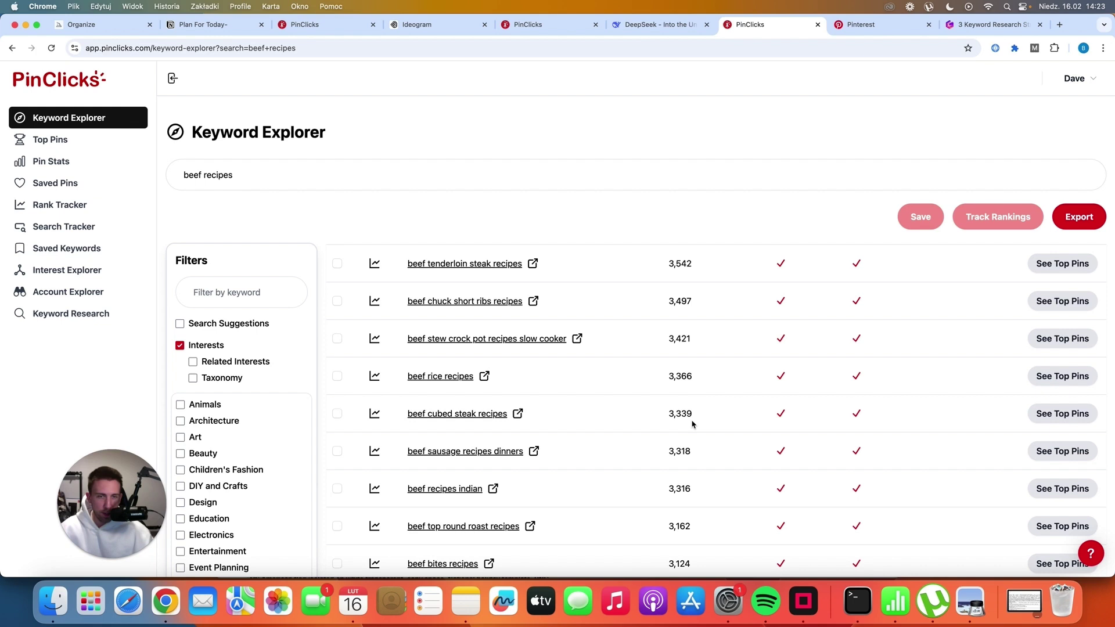
scroll(668, 419, "up", 3)
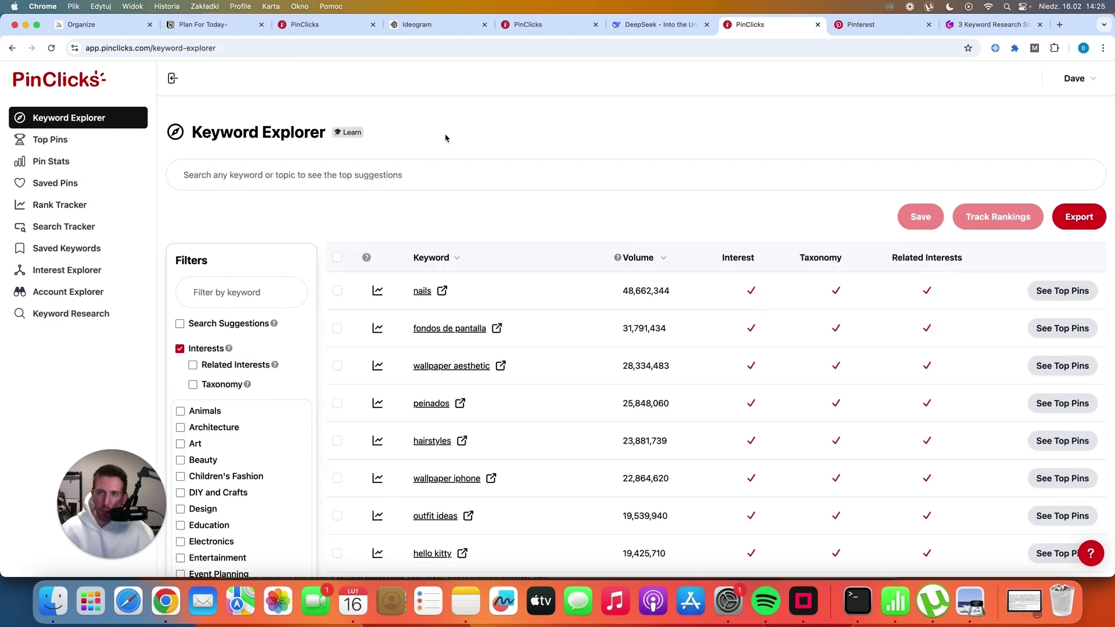
Search Top Pins for 'italian meatballs' and sort by position with position 1 first.
left_click(70, 144)
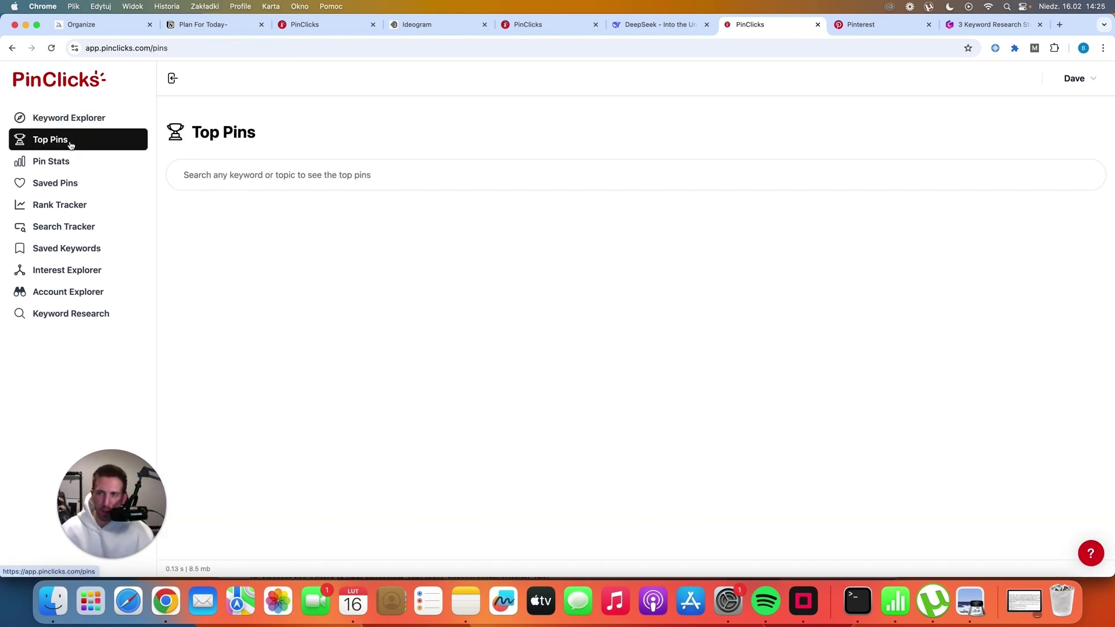
left_click(246, 181)
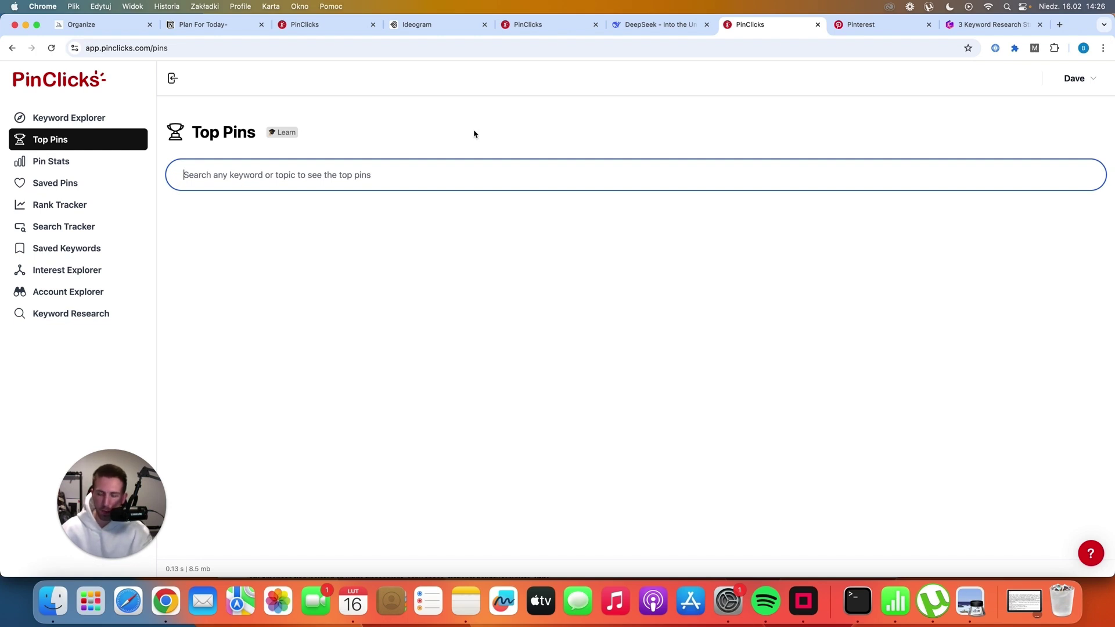
type("italian meat")
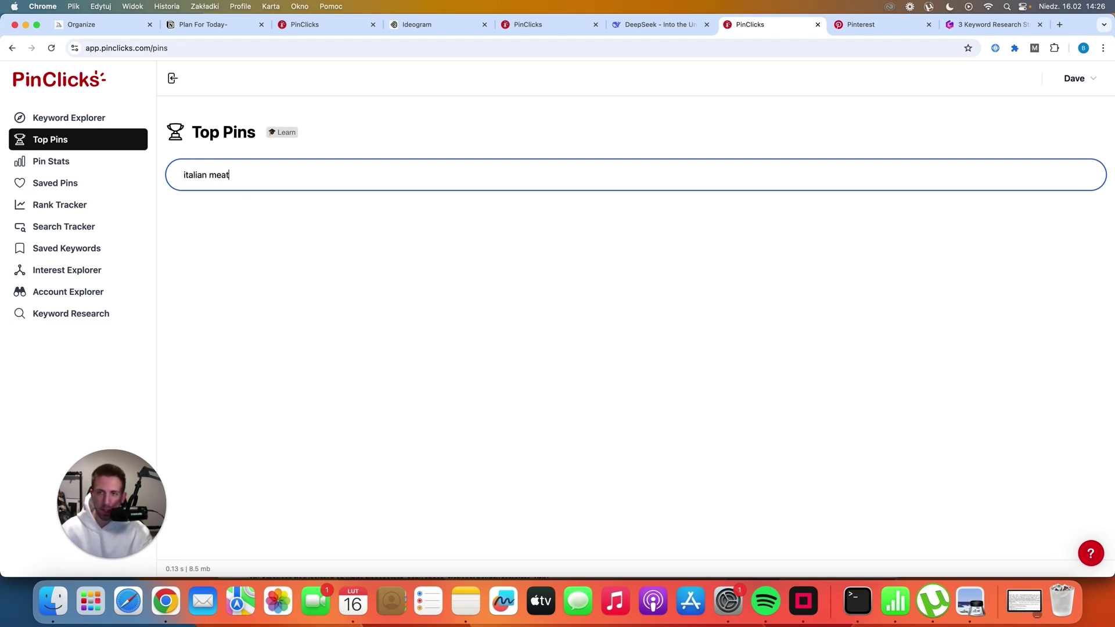
type("balls")
key("Return")
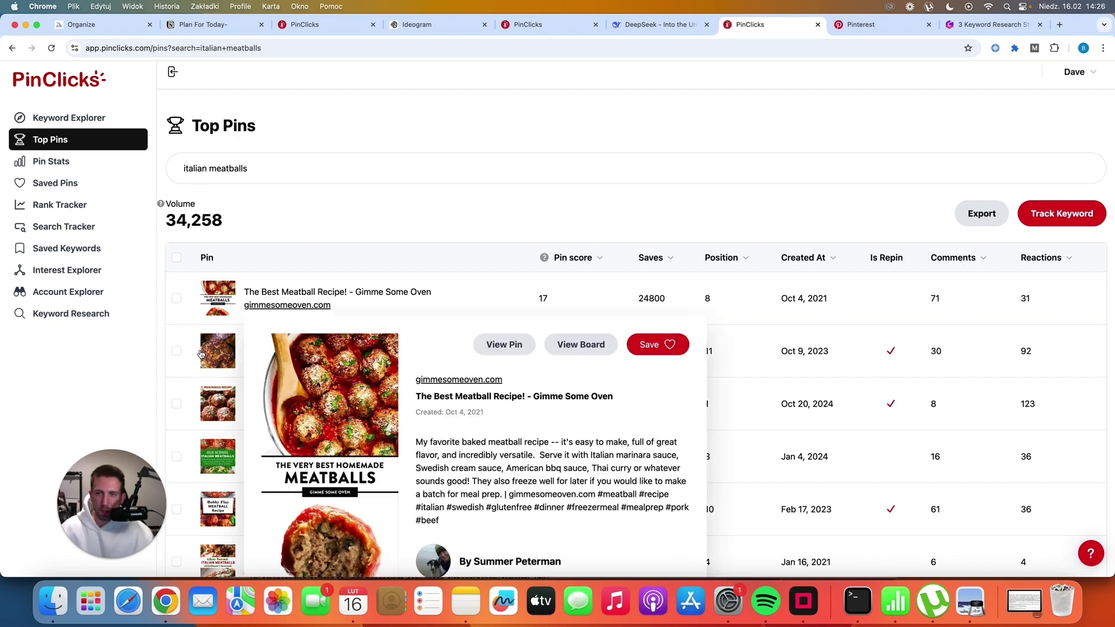
left_click(742, 266)
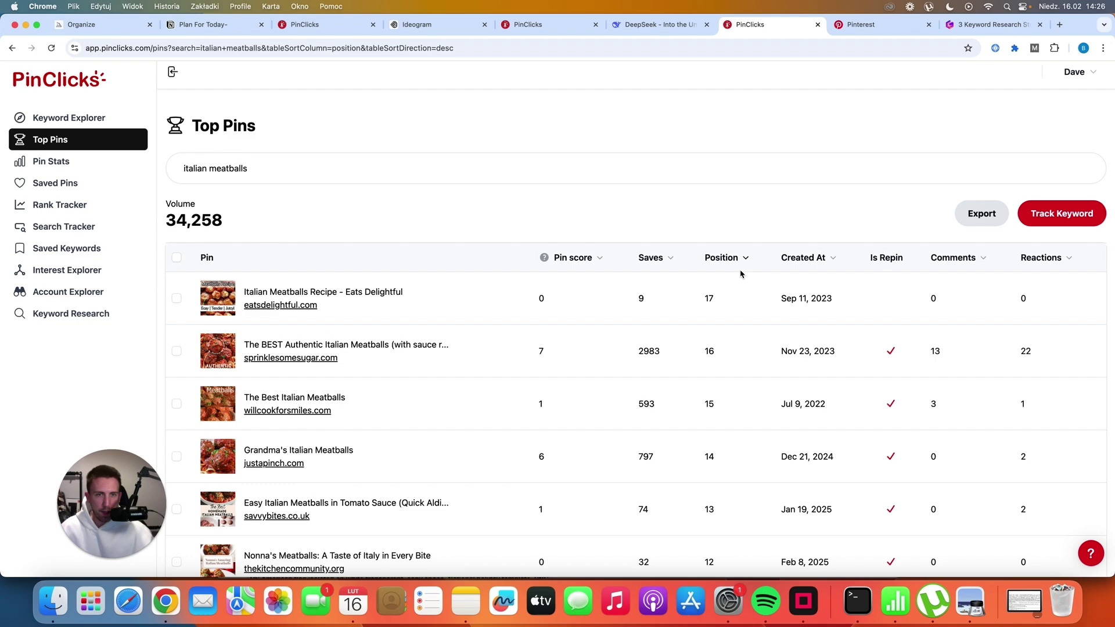
left_click(721, 258)
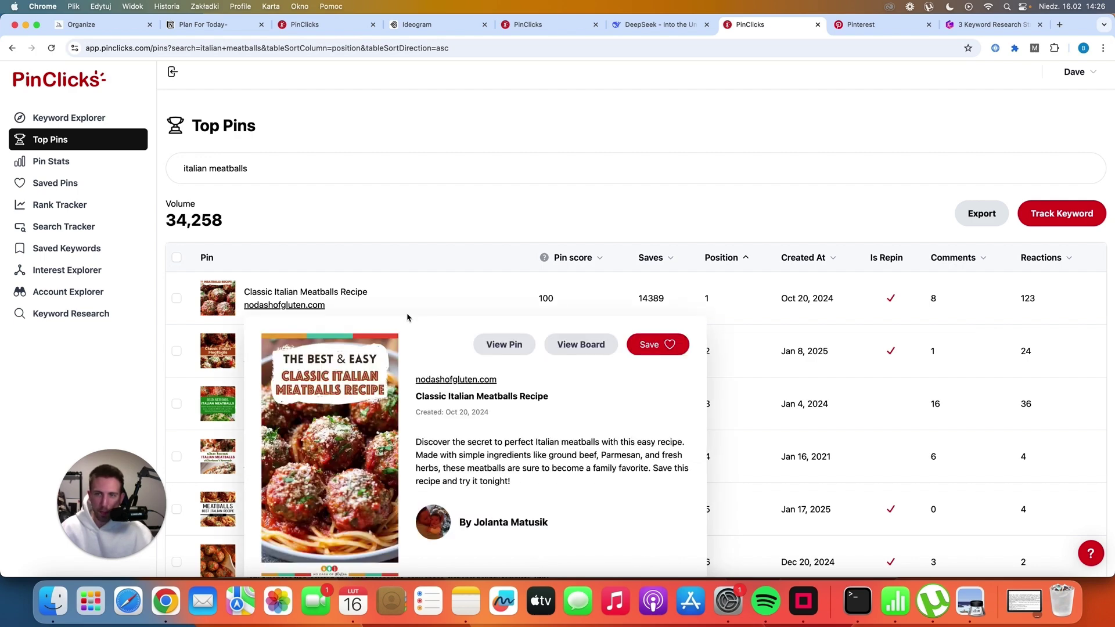
Open the Classic Italian Meatballs Recipe pin's preview and scroll to its Annotated Interests.
scroll(471, 150, "down", 2)
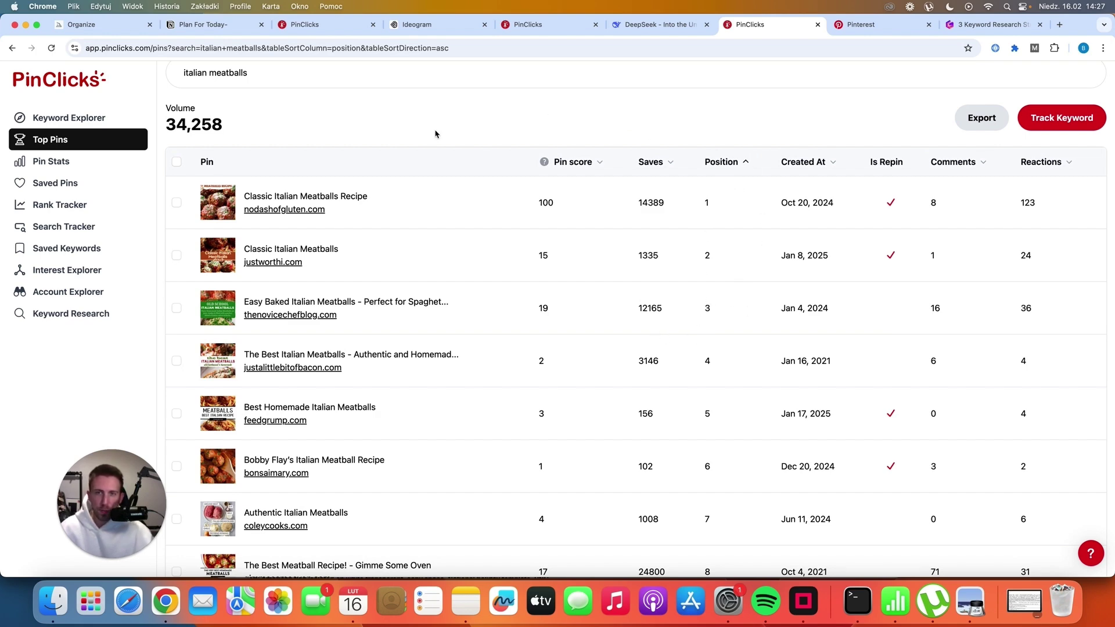
mouse_move(413, 201)
scroll(478, 343, "down", 3)
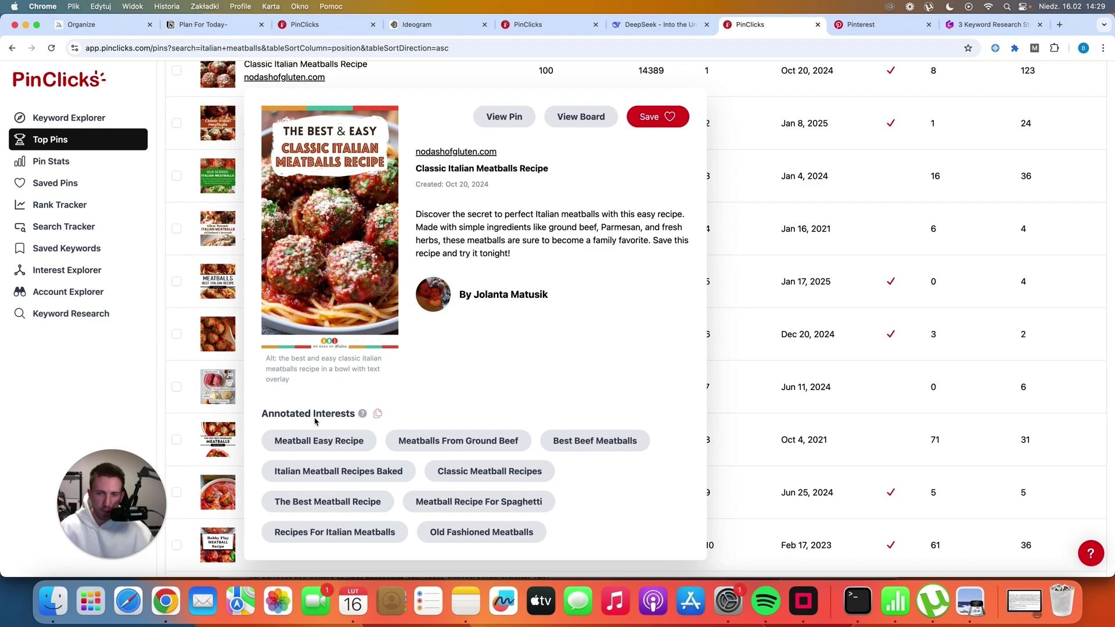
Copy the top pin's annotated interests and close its preview card.
left_click(378, 413)
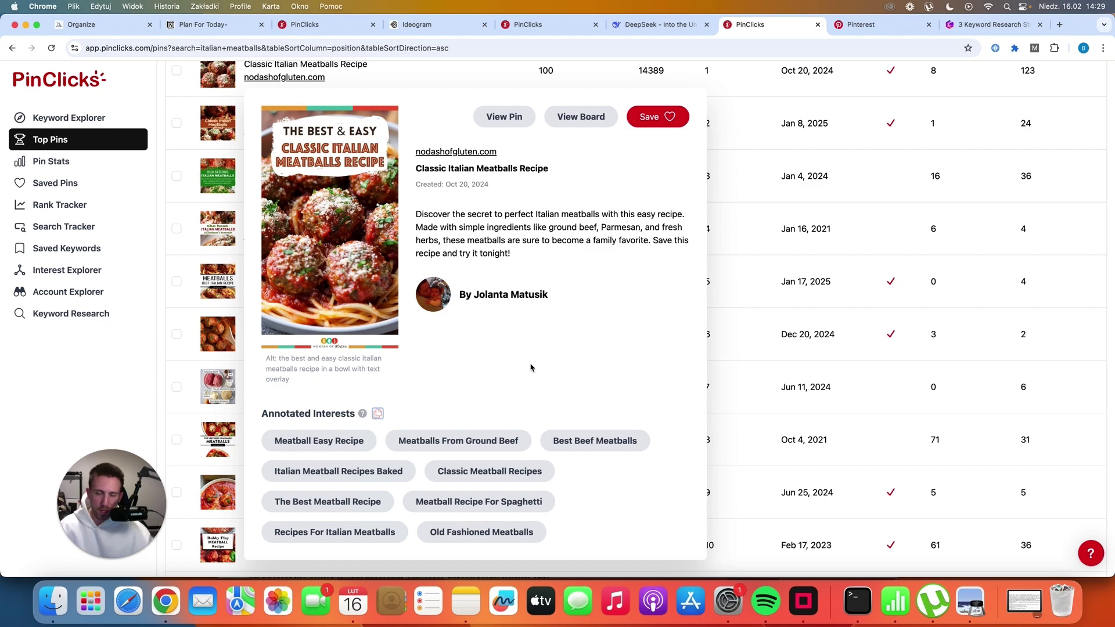
scroll(531, 367, "down", 1)
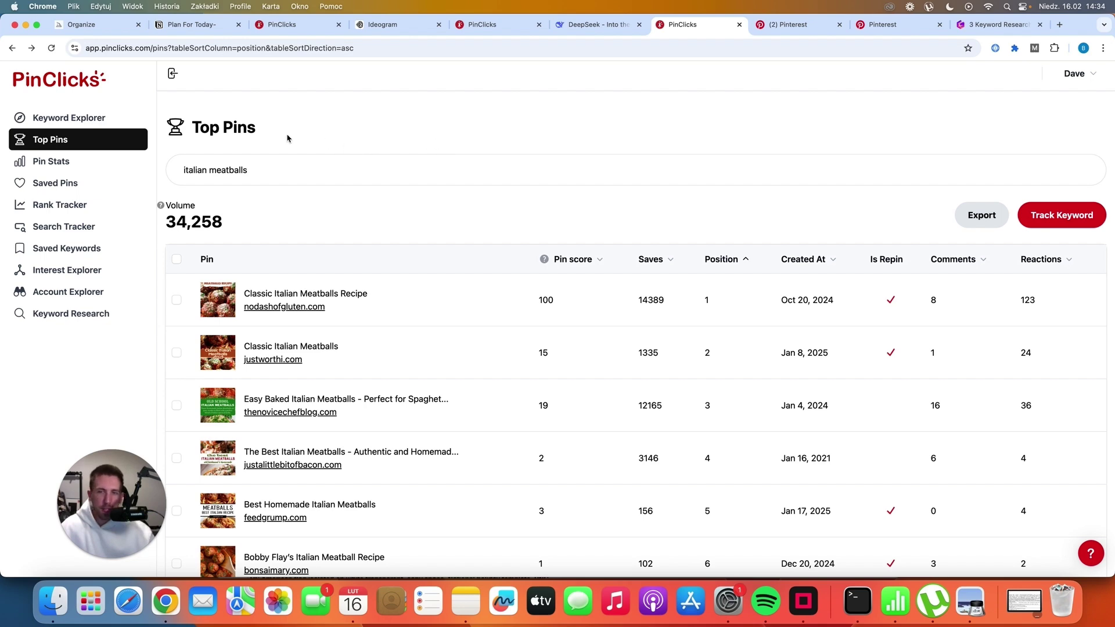
mouse_move(306, 320)
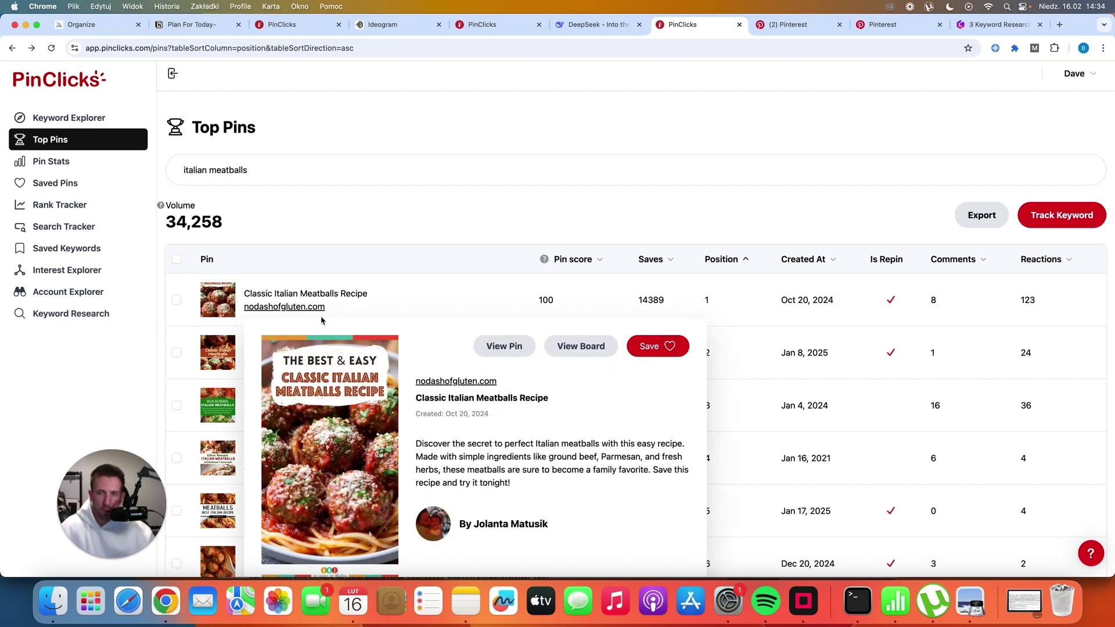
Go to Account Explorer to research a Pinterest account.
left_click(102, 297)
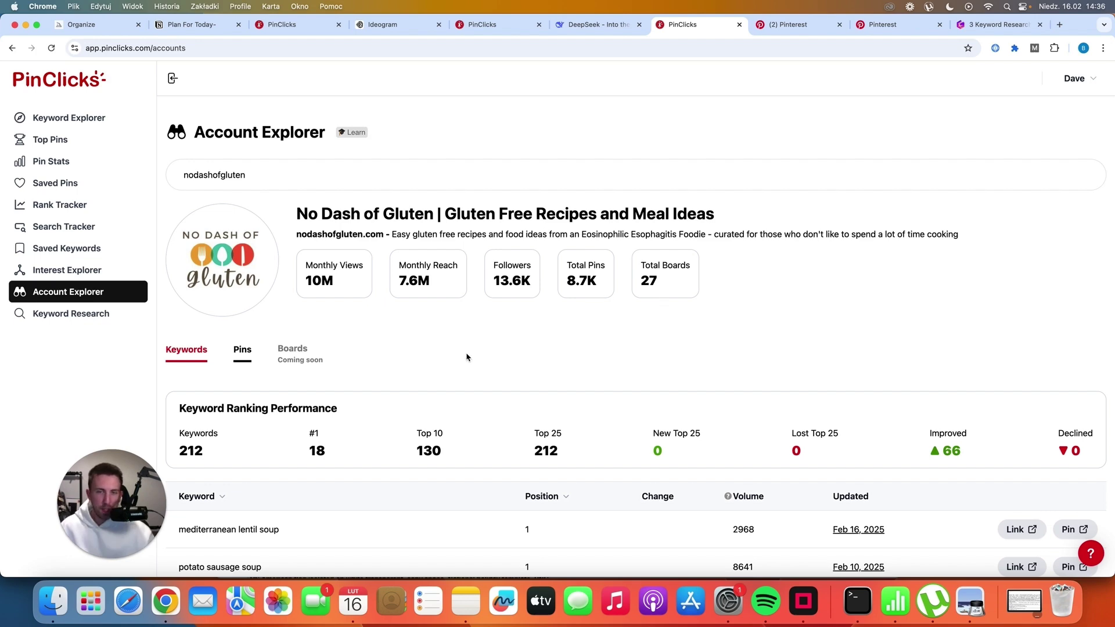
scroll(467, 356, "down", 7)
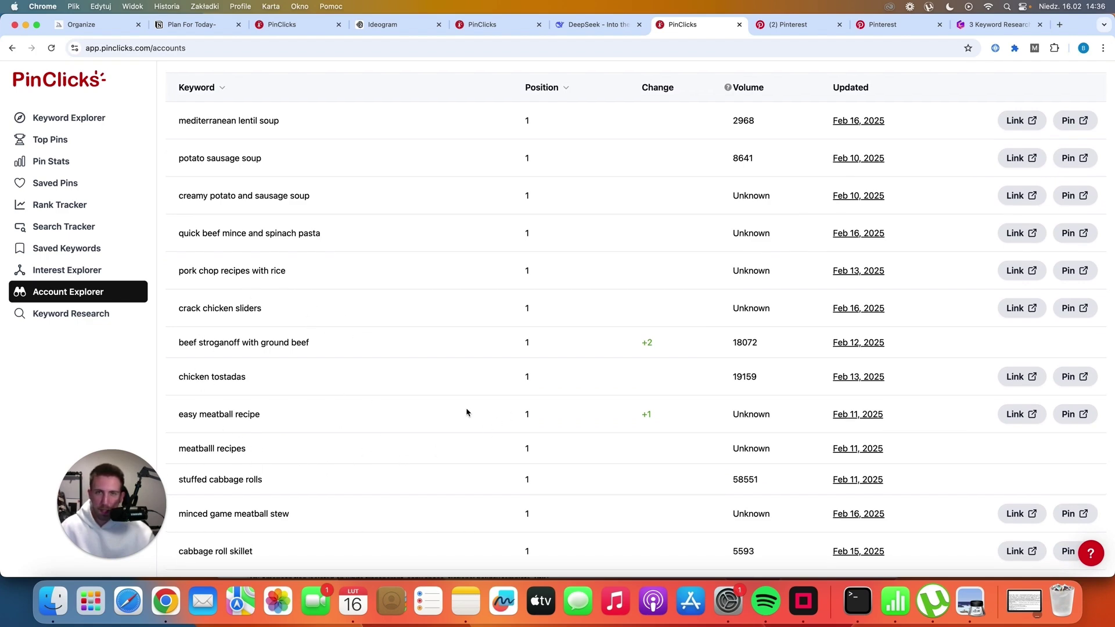
scroll(464, 412, "down", 3)
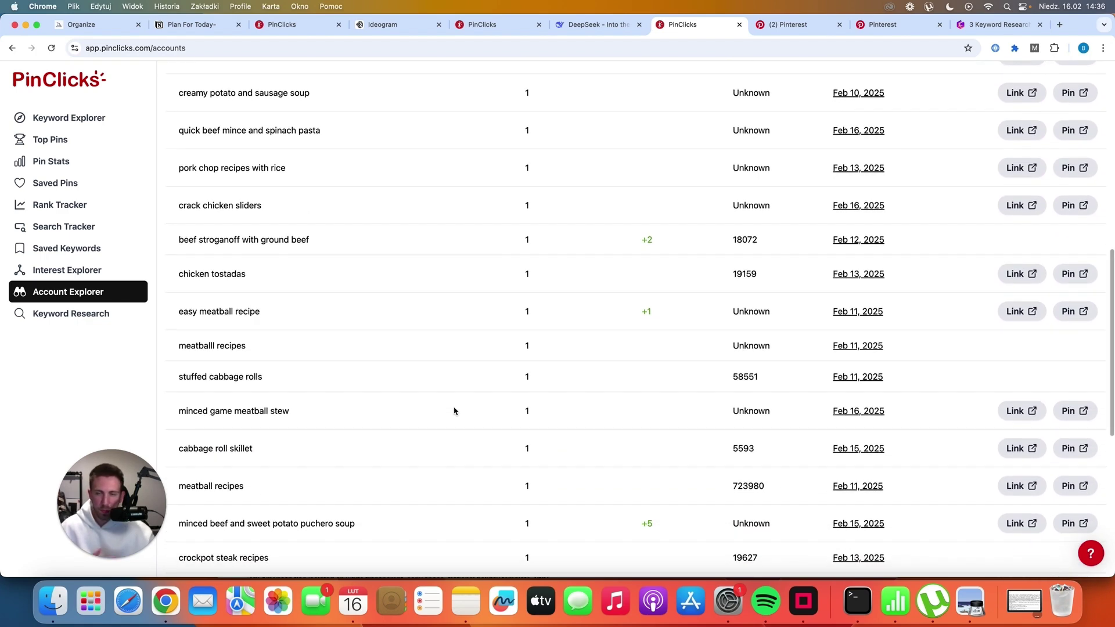
scroll(454, 411, "down", 6)
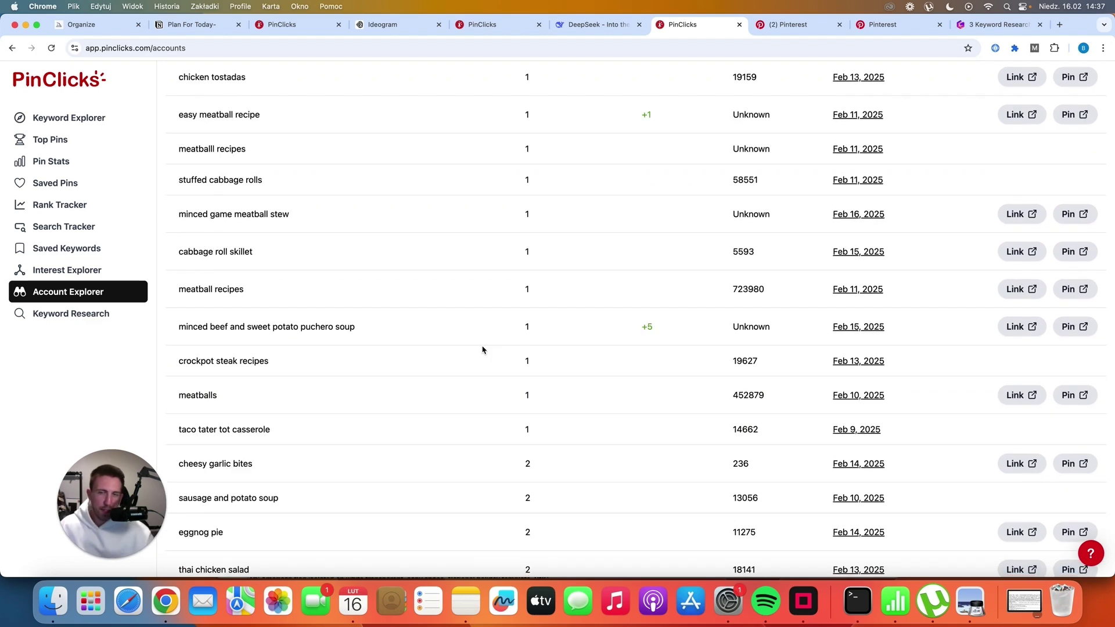
scroll(482, 350, "up", 20)
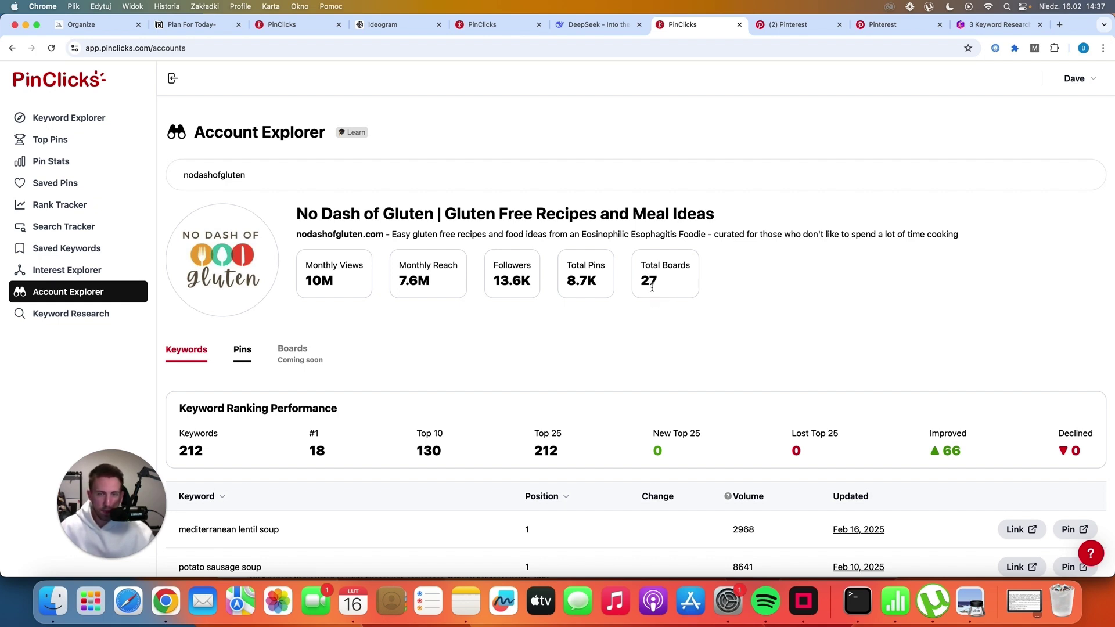
scroll(503, 327, "down", 2)
scroll(504, 327, "down", 5)
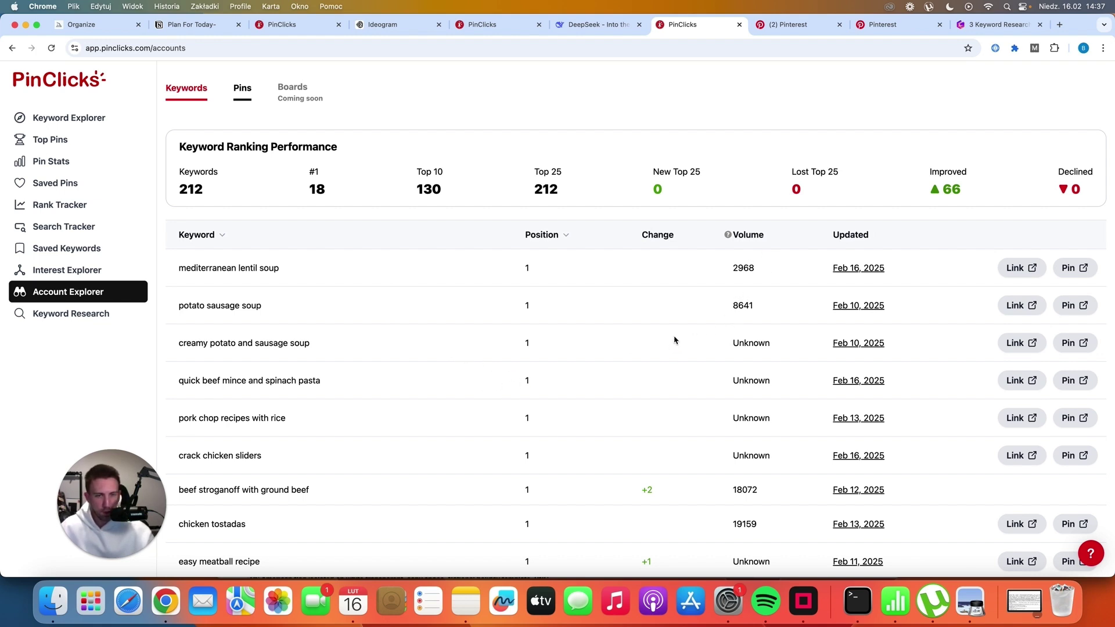
scroll(565, 324, "up", 5)
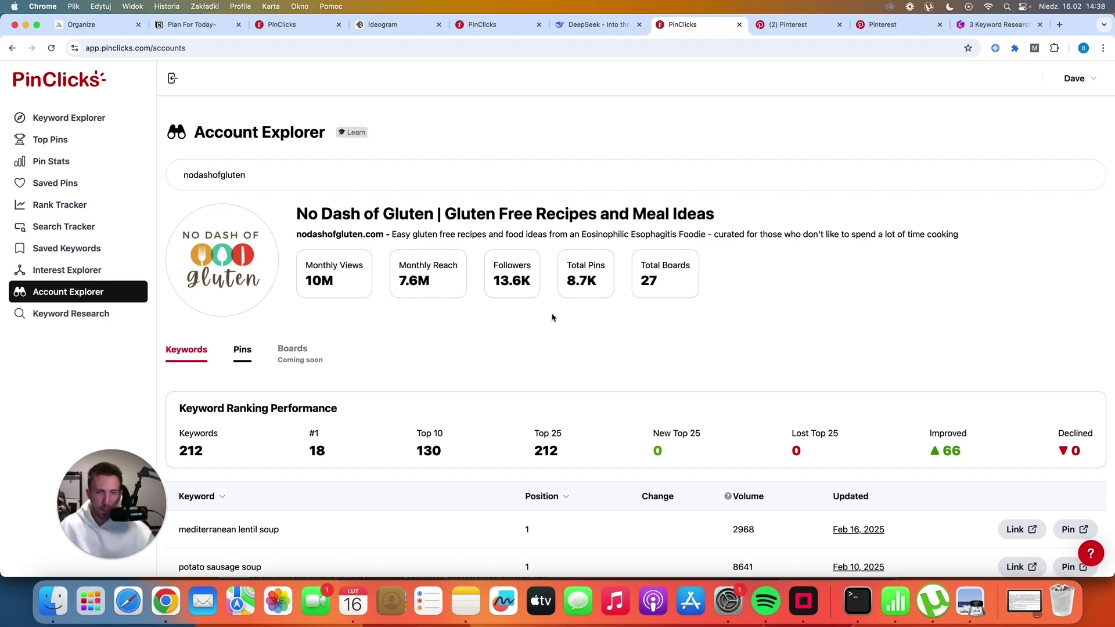
scroll(483, 325, "down", 5)
scroll(423, 337, "down", 3)
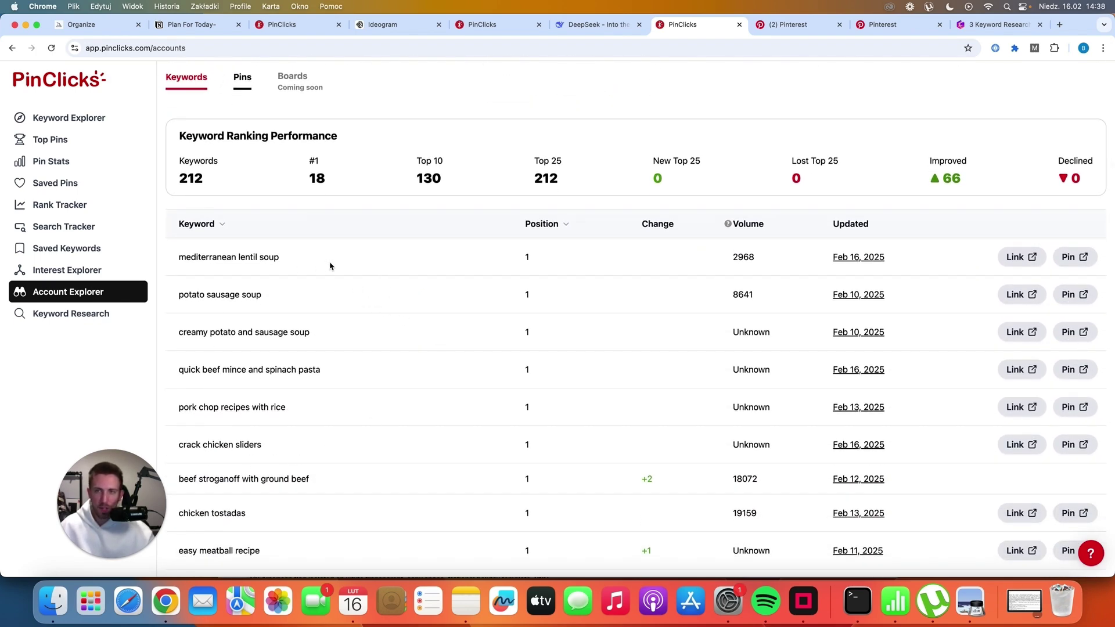
scroll(394, 293, "down", 8)
scroll(366, 301, "down", 9)
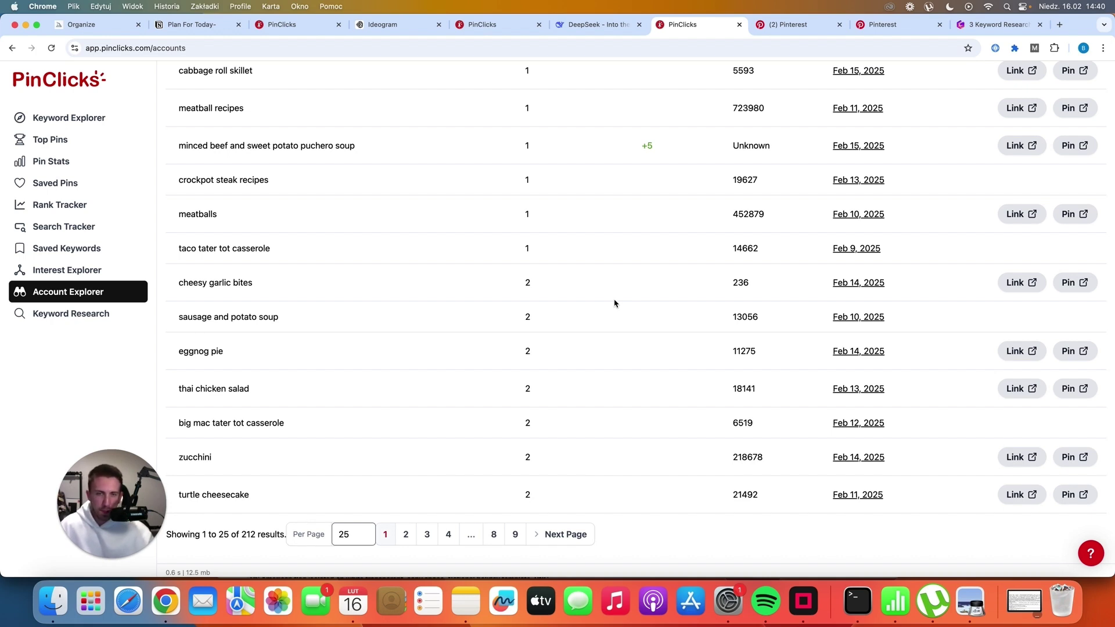
scroll(615, 303, "up", 3)
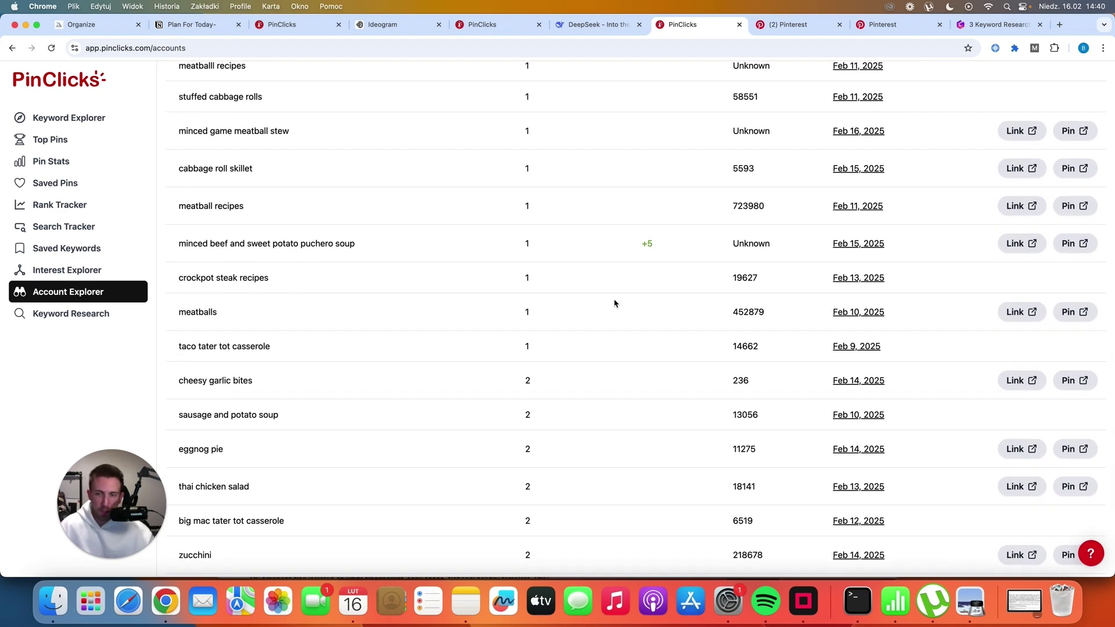
scroll(465, 407, "up", 15)
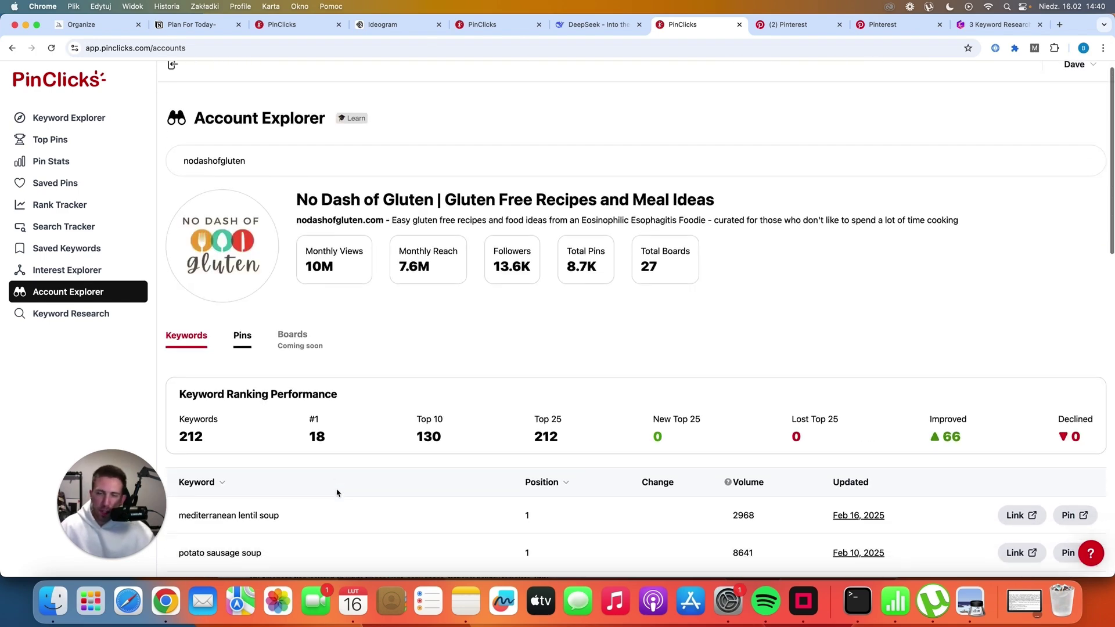
scroll(337, 490, "down", 5)
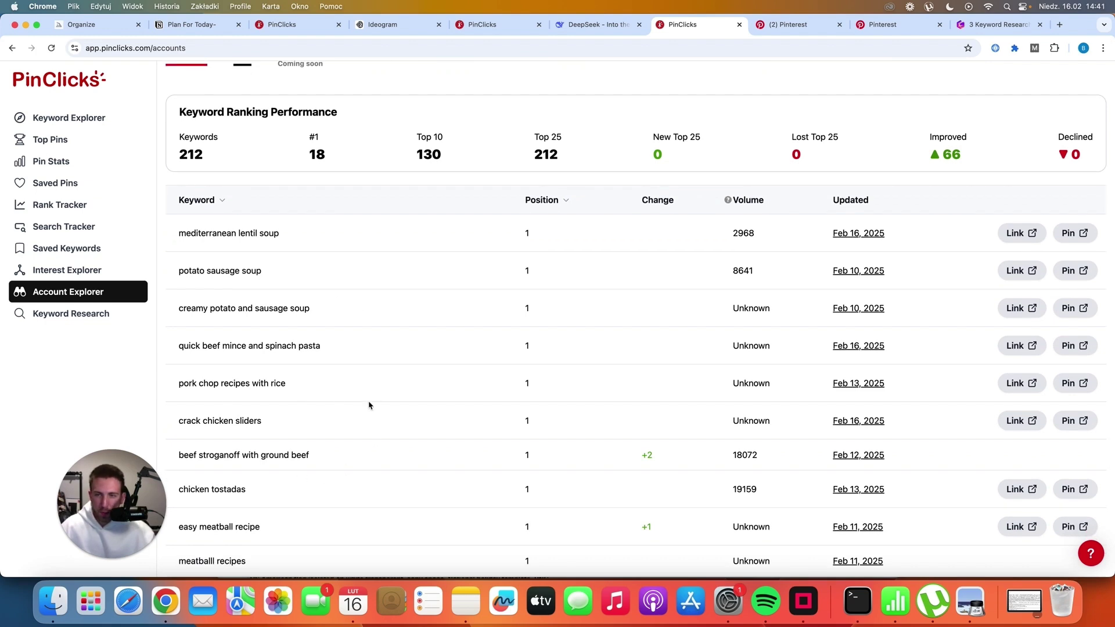